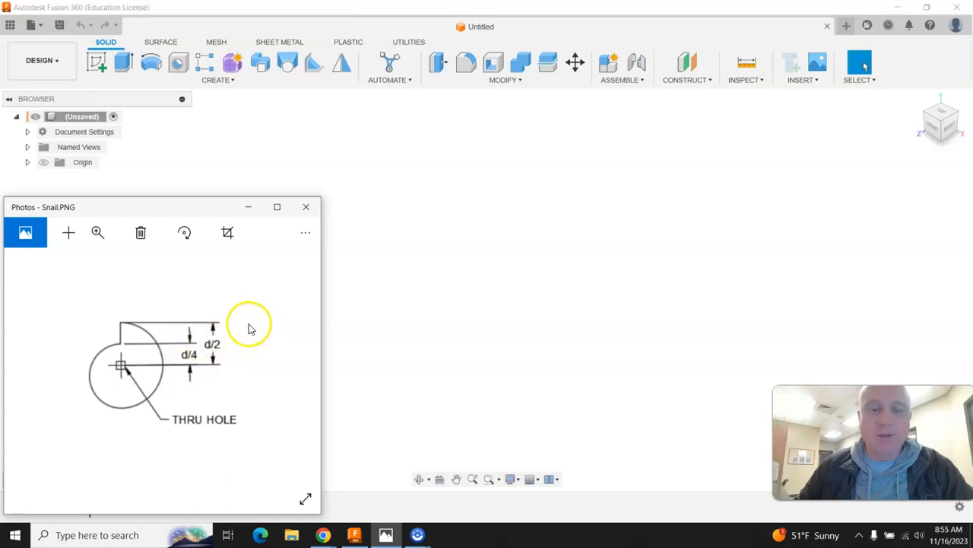
Create a user parameter named NominalDia in inches with the expression 2.5
left_click(518, 81)
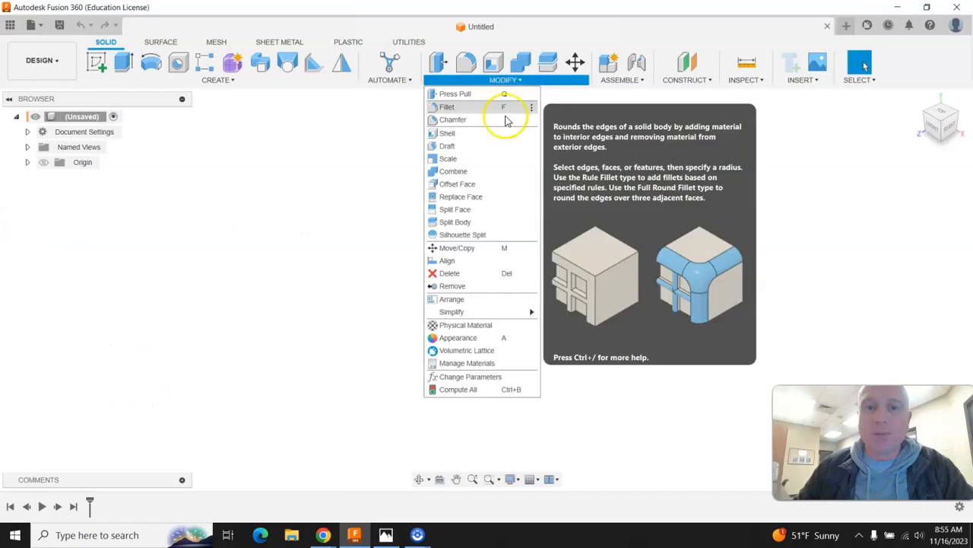
left_click(464, 376)
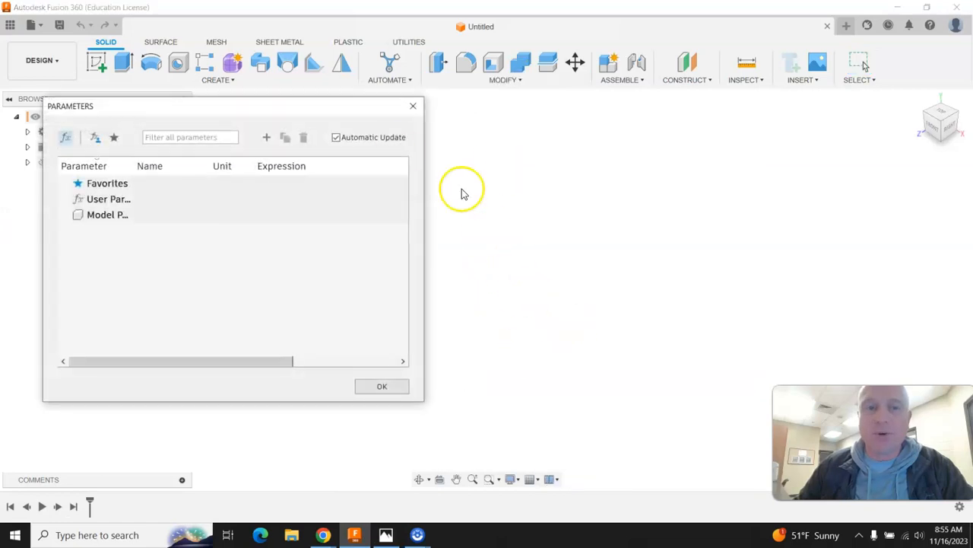
left_click_drag(424, 206, 888, 271)
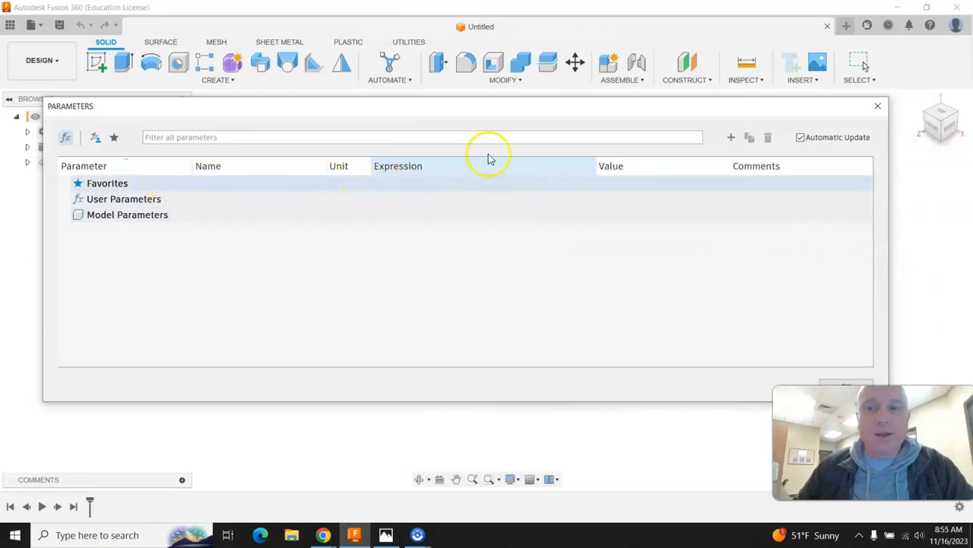
left_click(731, 138)
left_click(489, 213)
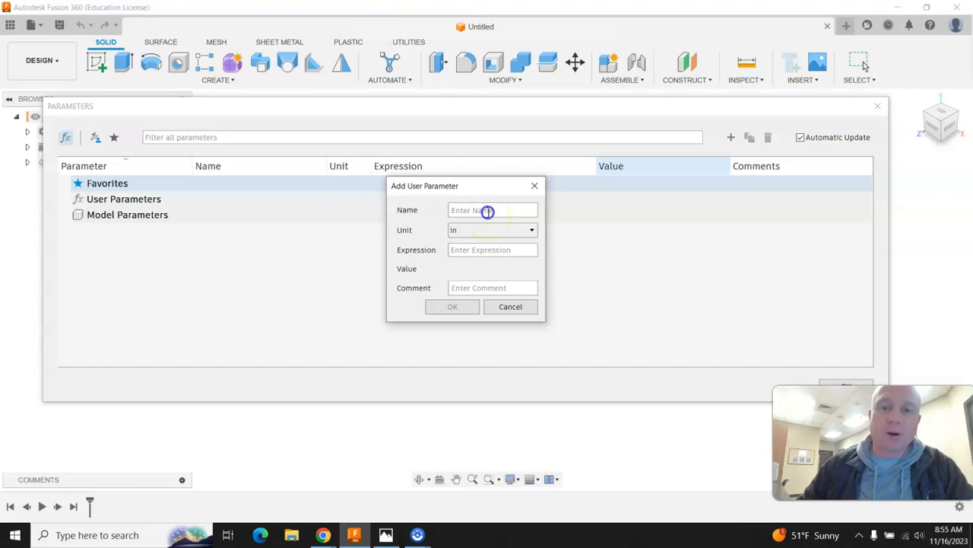
type("NominalDia")
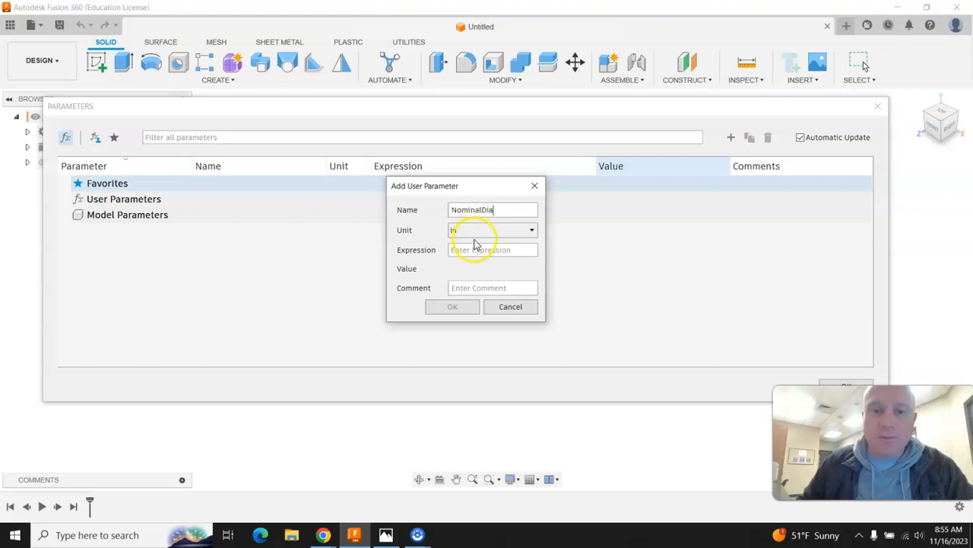
type("2")
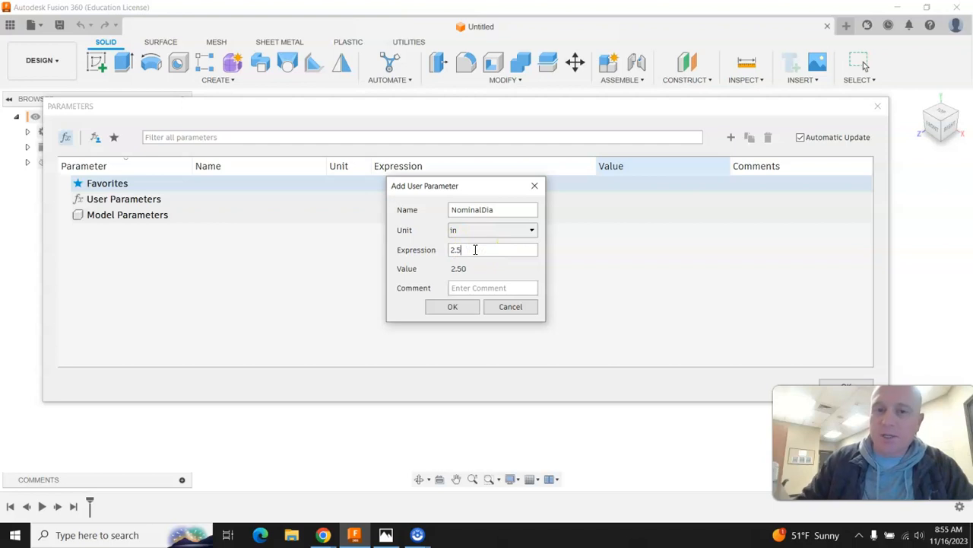
type(".5")
Add the comment "Nominal Diameter" to the new parameter and save it
left_click(468, 289)
type("NO")
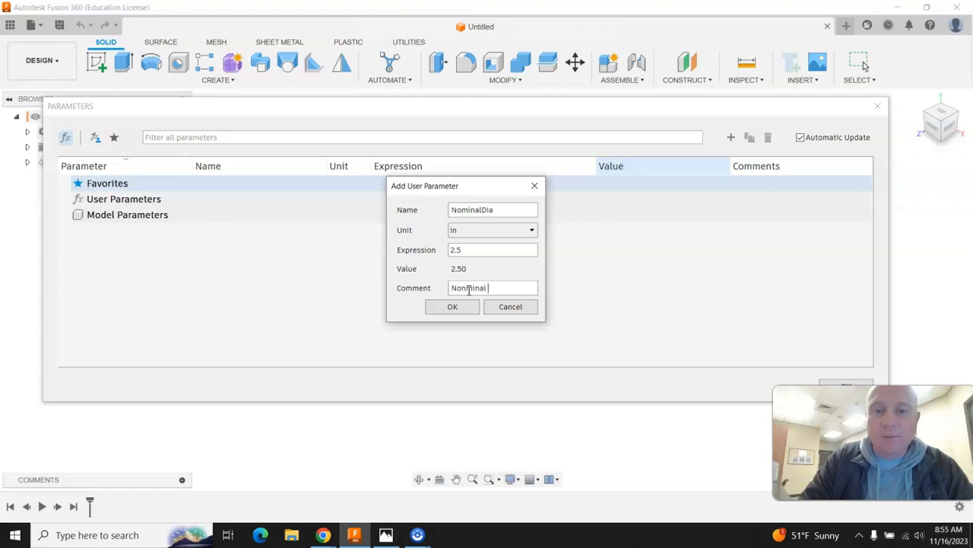
left_click(455, 228)
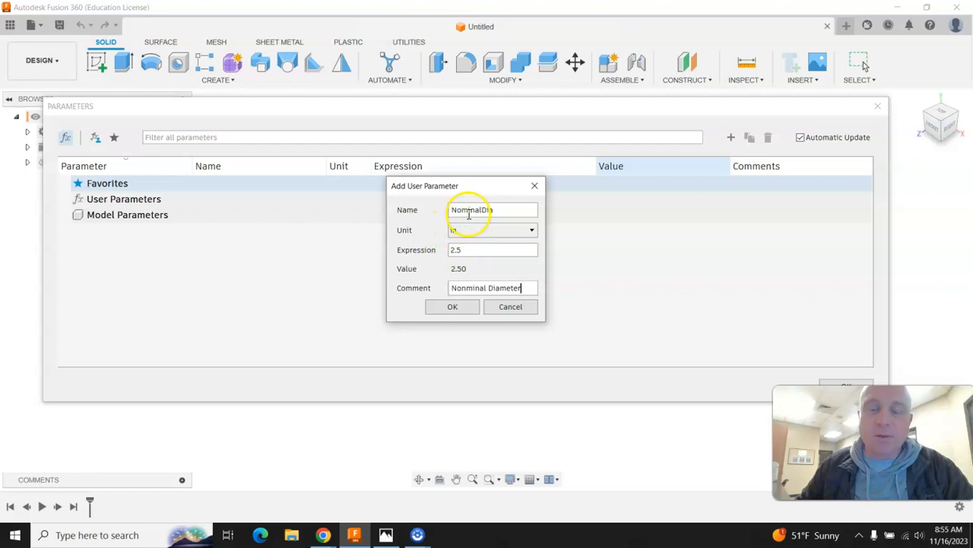
left_click(466, 288)
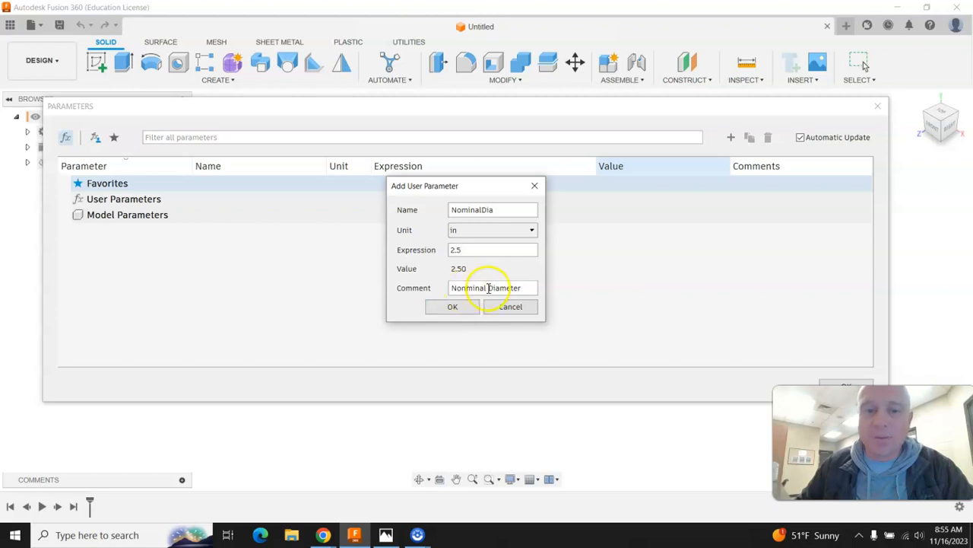
key("BackSpace")
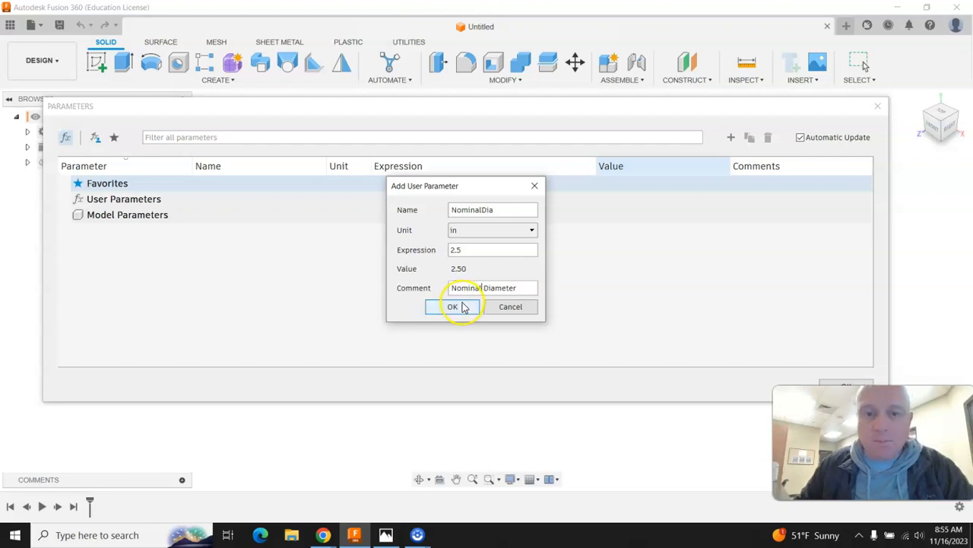
left_click(464, 307)
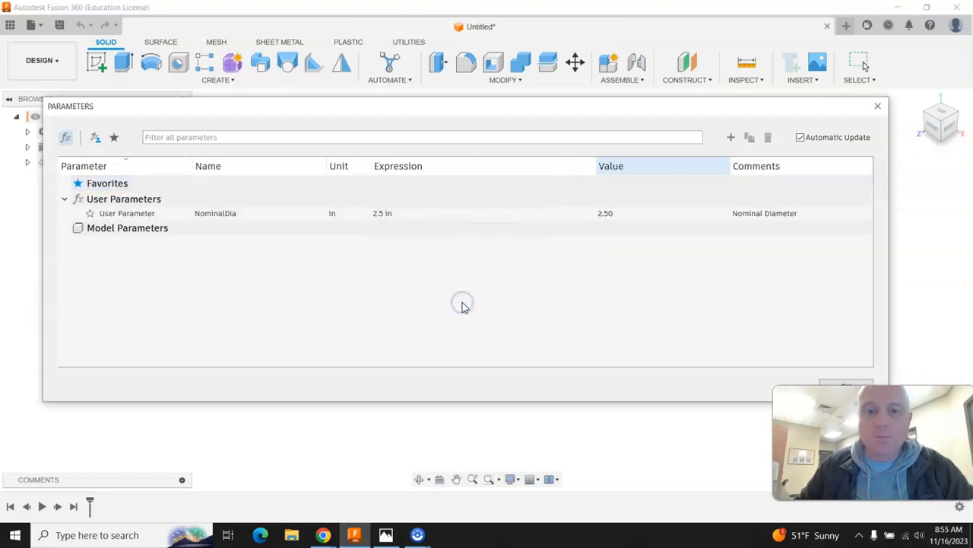
Add a user parameter named Thk with expression .25 in and the comment "Thickness"
left_click(730, 136)
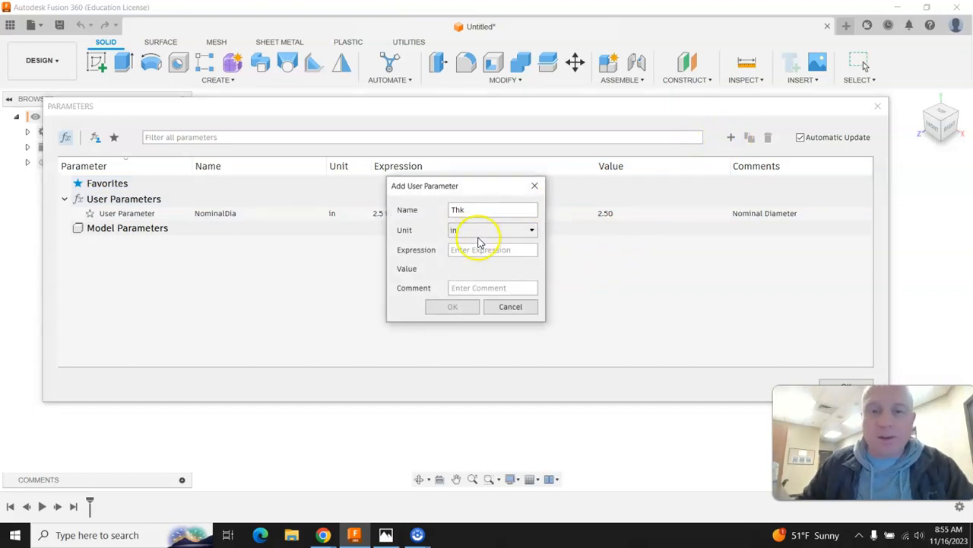
left_click(478, 249)
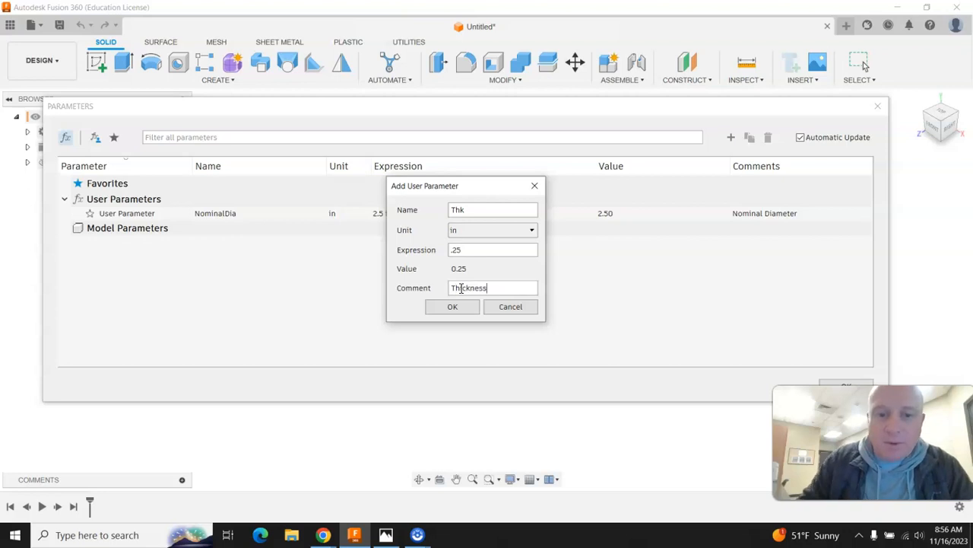
left_click(472, 306)
Add a user parameter named HoleSiz with expression .25 in and the comment "Hole Size", and close the parameter list
left_click(740, 142)
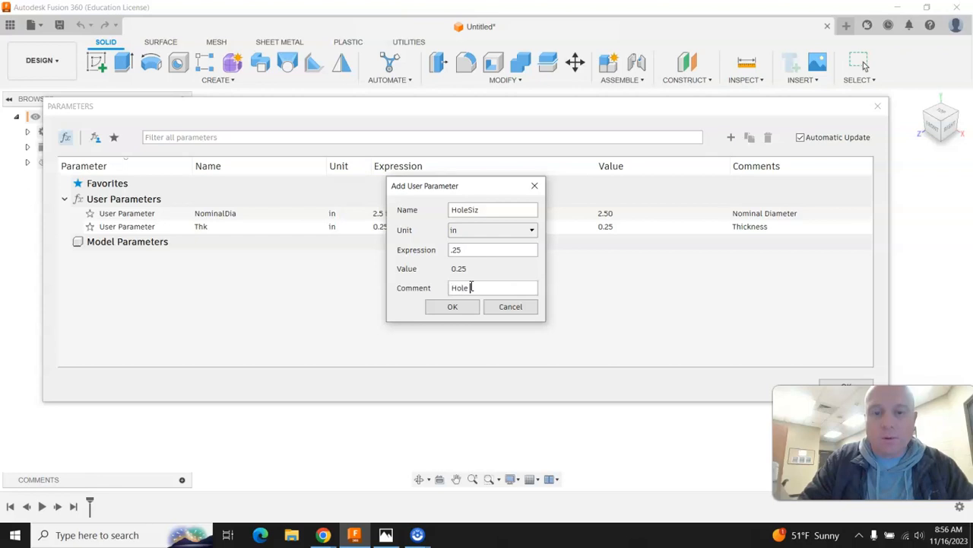
type("ze")
key("Return")
left_click(515, 231)
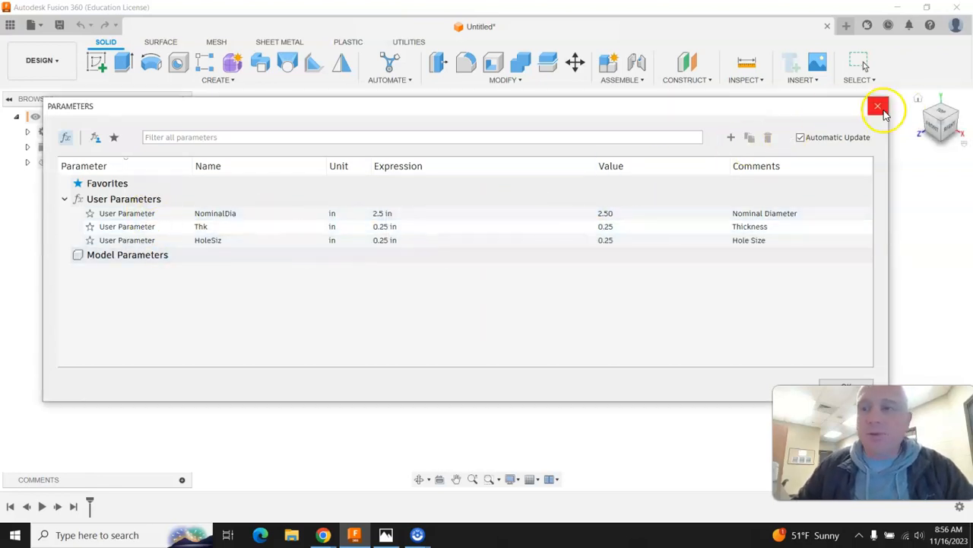
left_click(879, 107)
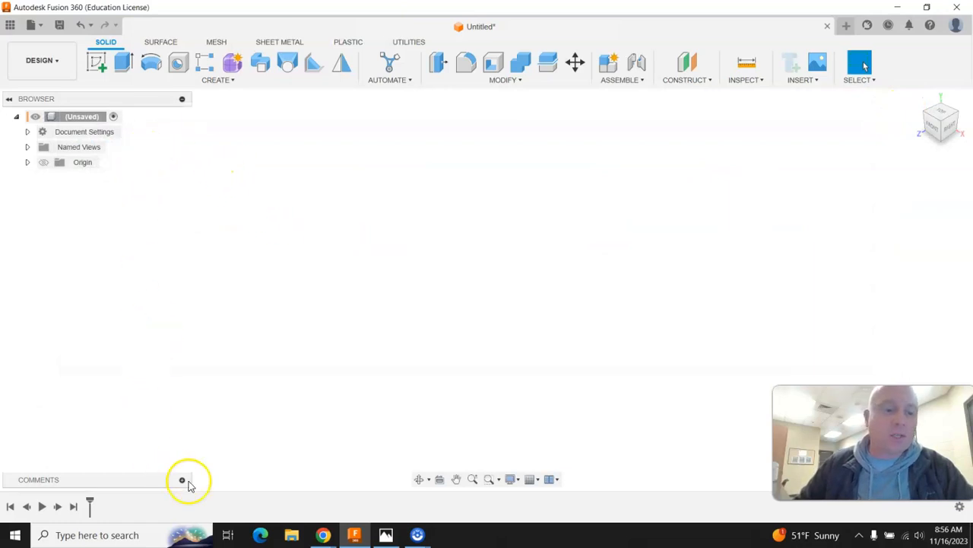
Check the Snail.PNG reference drawing and start a new sketch on the front plane
left_click(395, 534)
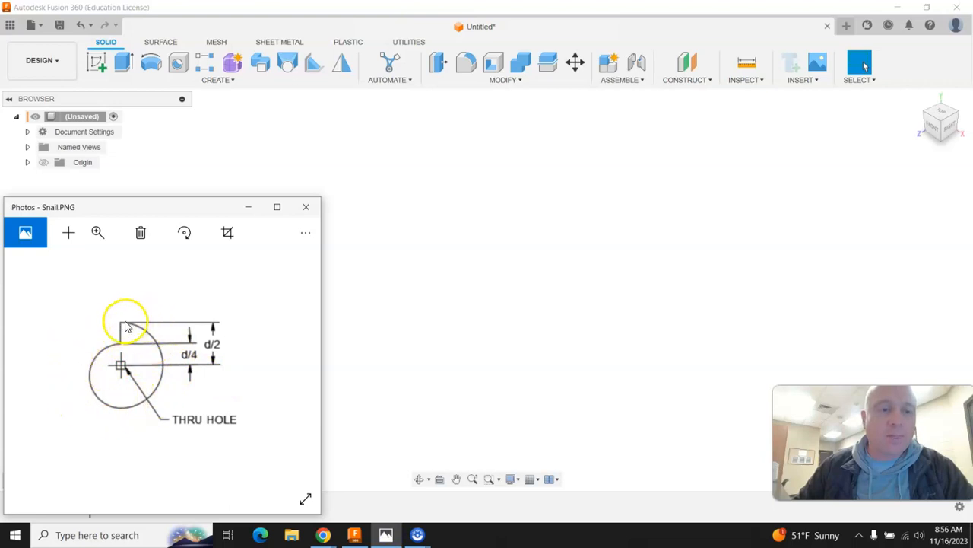
left_click(97, 62)
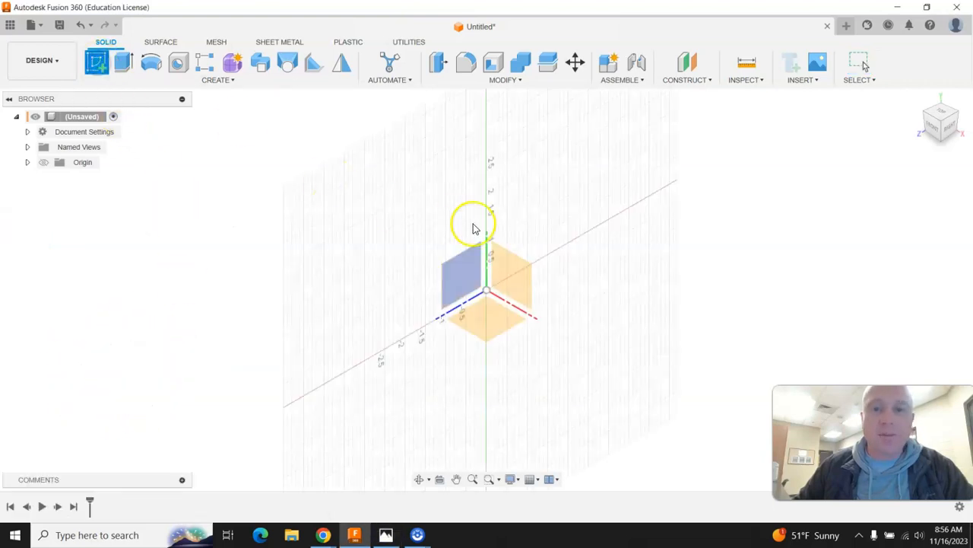
left_click(510, 268)
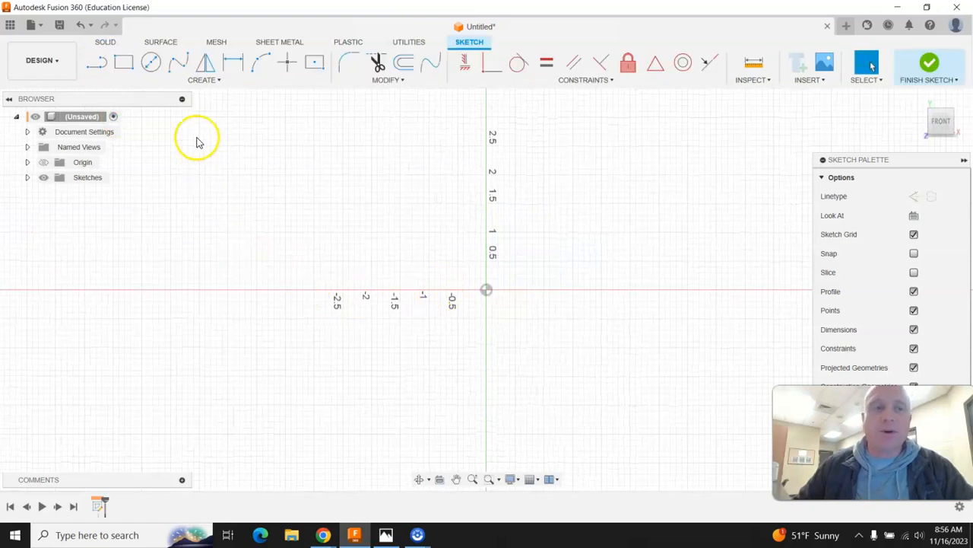
Draw a circle centred on the origin with its diameter set to the NominalDia parameter
left_click(149, 63)
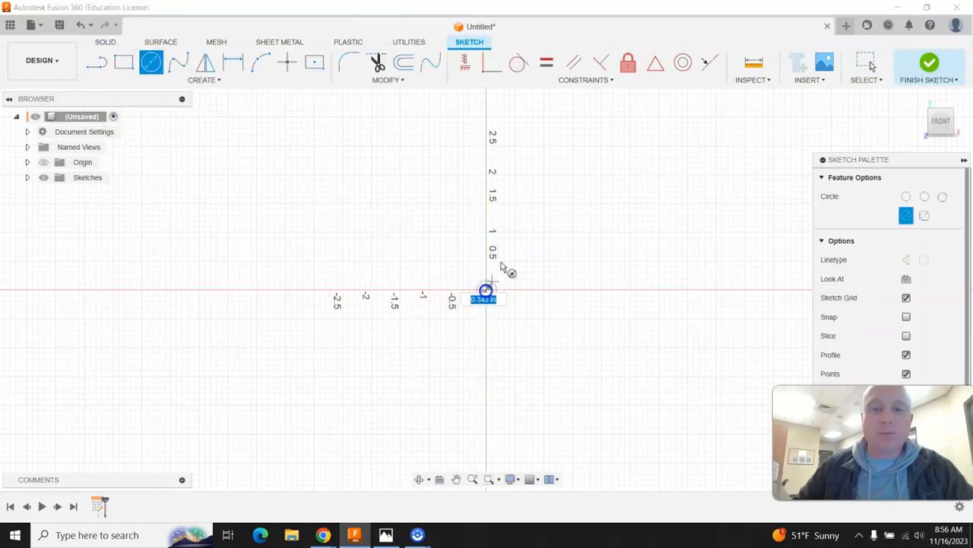
left_click(487, 290)
type("no")
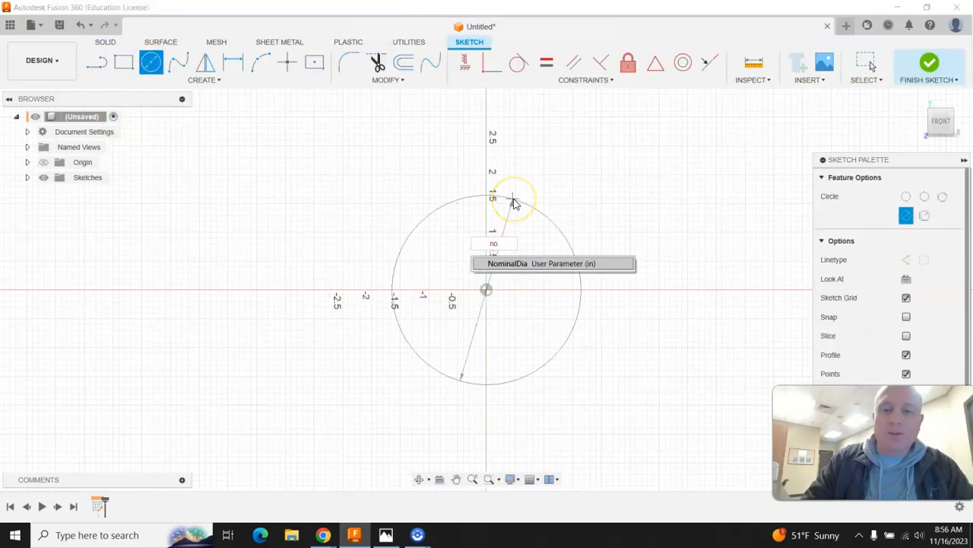
key("Return")
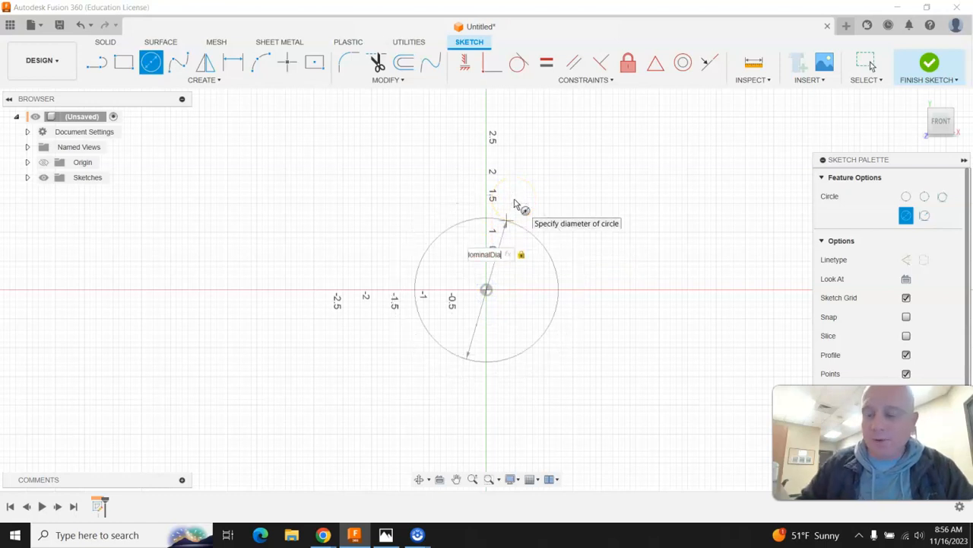
key("Return")
left_click_drag(498, 246, 524, 279)
scroll(519, 281, "up", 3)
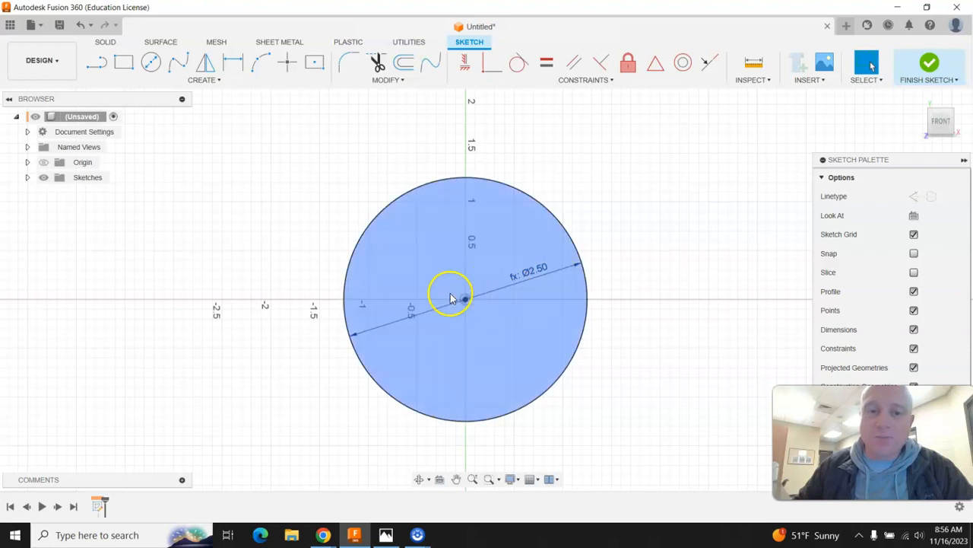
scroll(255, 298, "down", 2)
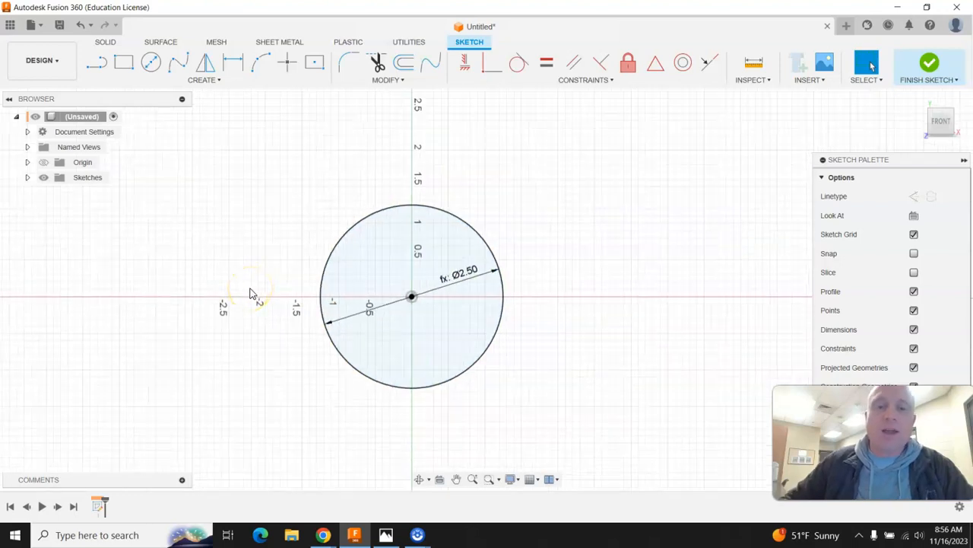
Consult the reference drawing and place a sketch point on the vertical axis about 0.6 in above the circle's centre
left_click(385, 534)
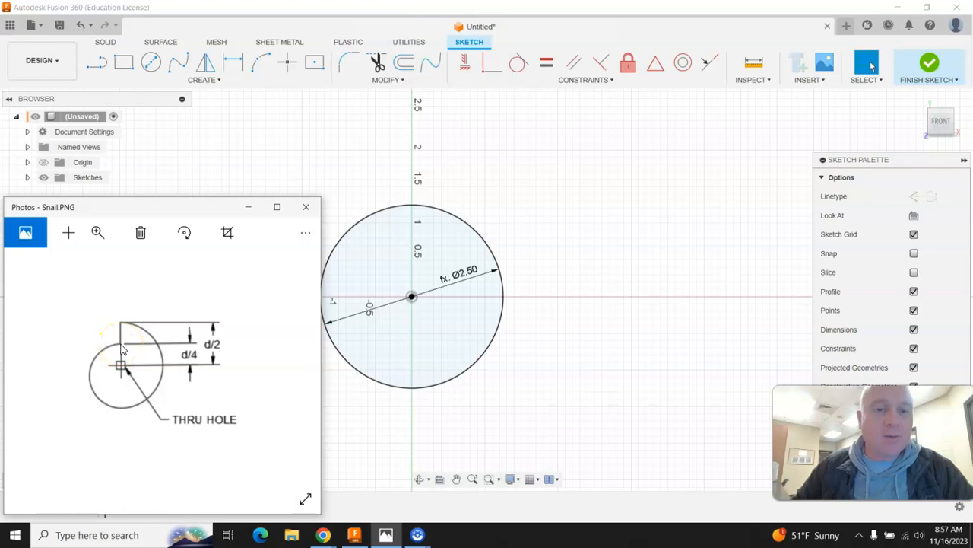
left_click(272, 98)
left_click(288, 62)
left_click(413, 253)
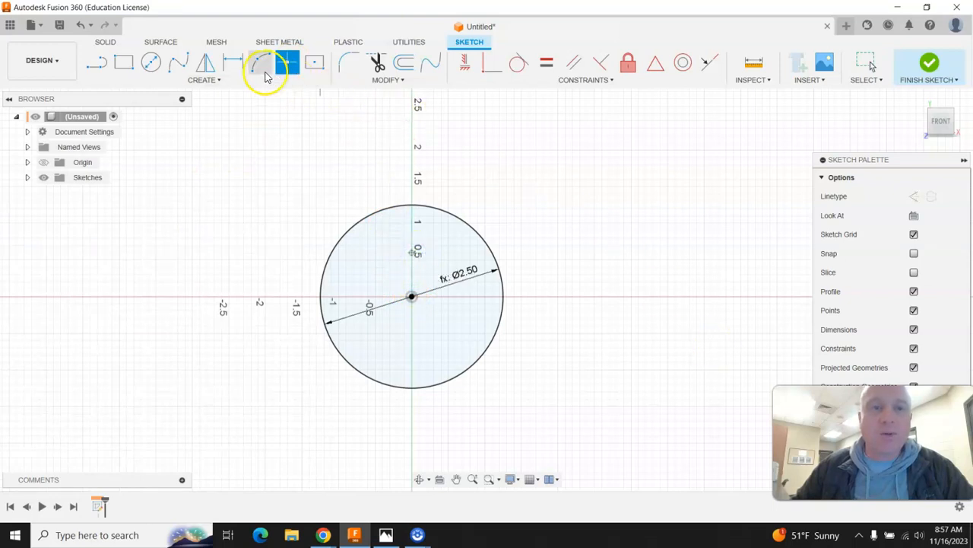
Dimension the vertical distance between the circle's centre and the sketch point as NominalDia/4
left_click(233, 63)
left_click(412, 297)
left_click(413, 254)
left_click(568, 265)
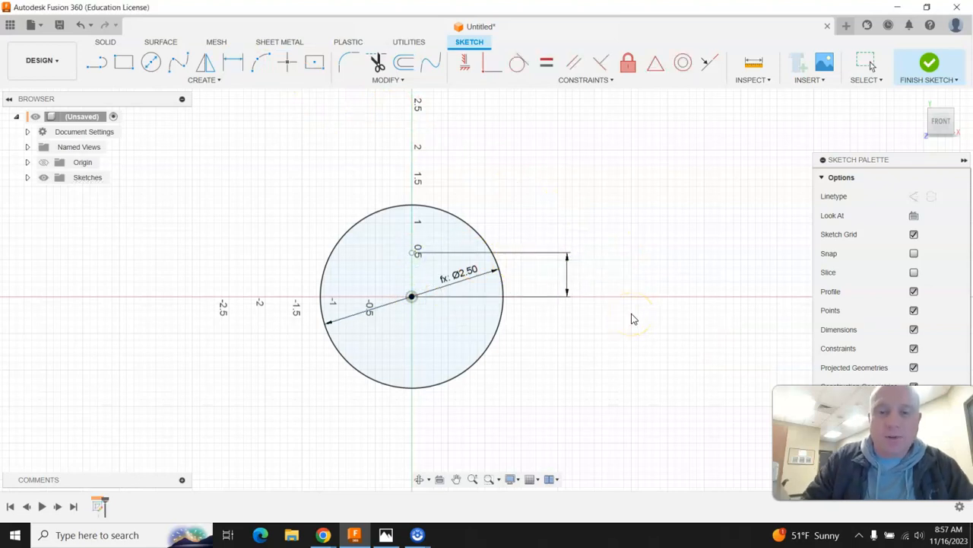
key("Return")
key("o")
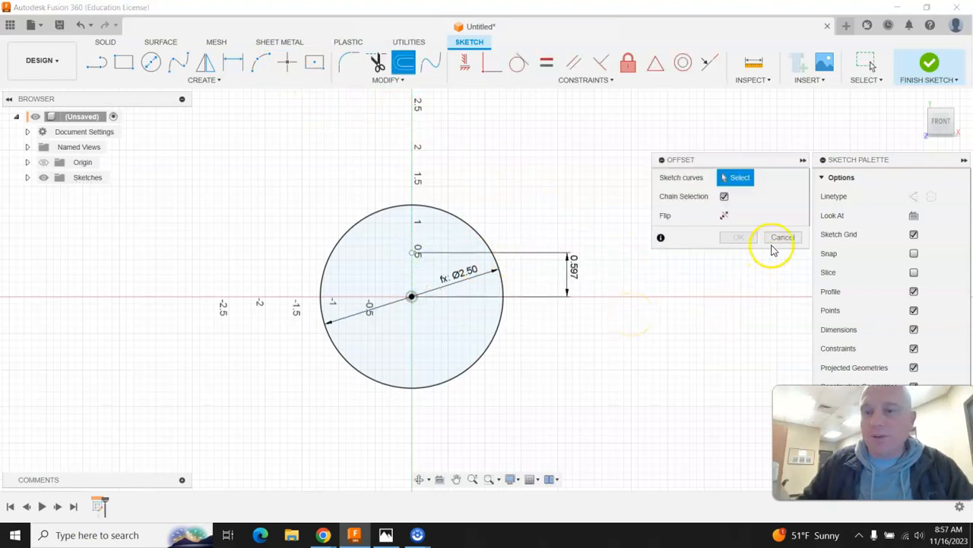
left_click(777, 238)
double_click(574, 268)
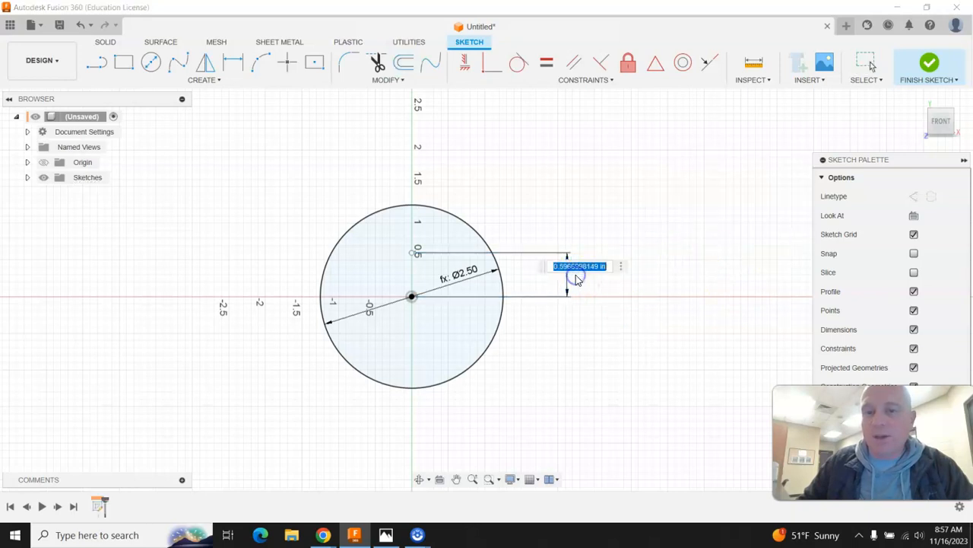
type("no")
key("Return")
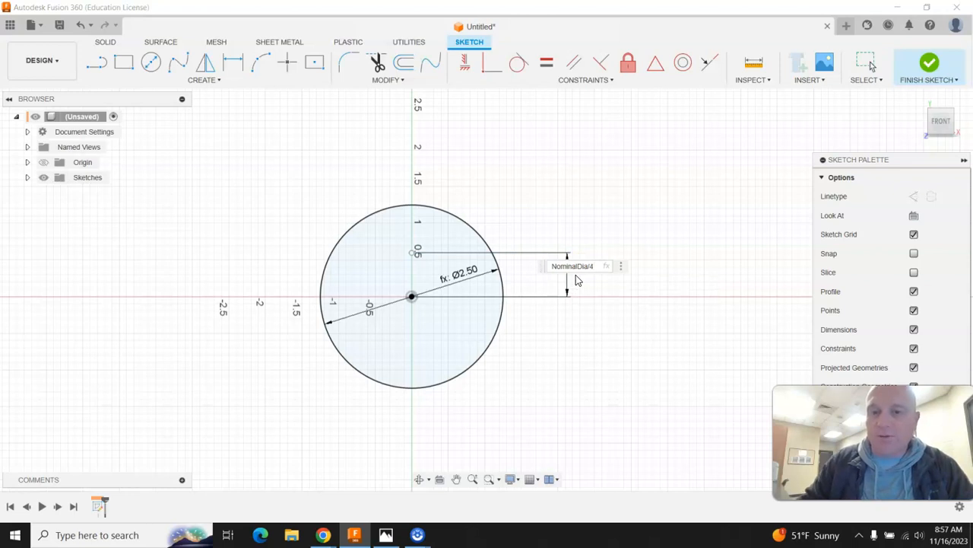
key("Return")
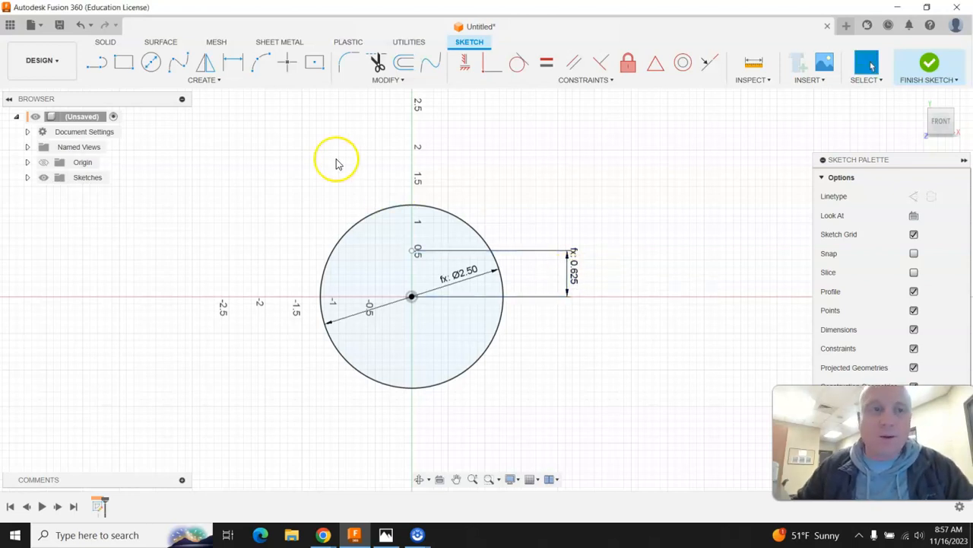
Draw a second circle centred on the origin and passing through the sketch point
left_click(151, 63)
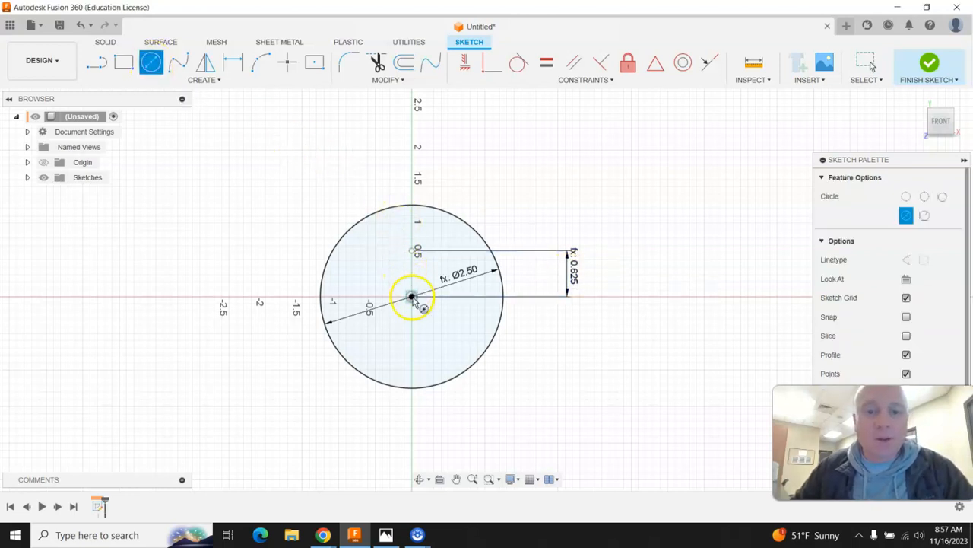
left_click(411, 297)
left_click(412, 250)
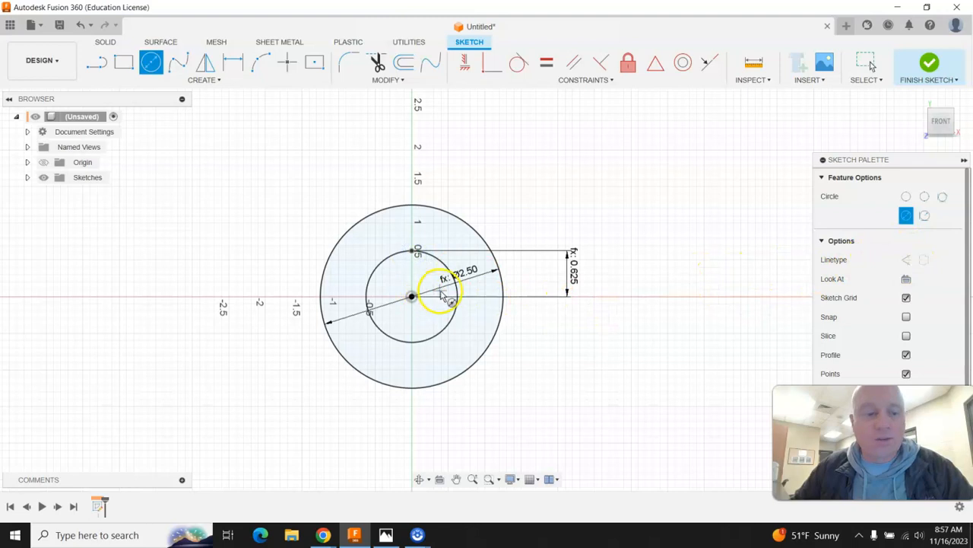
key("Escape")
Convert the inner circle to construction geometry
left_click(458, 312)
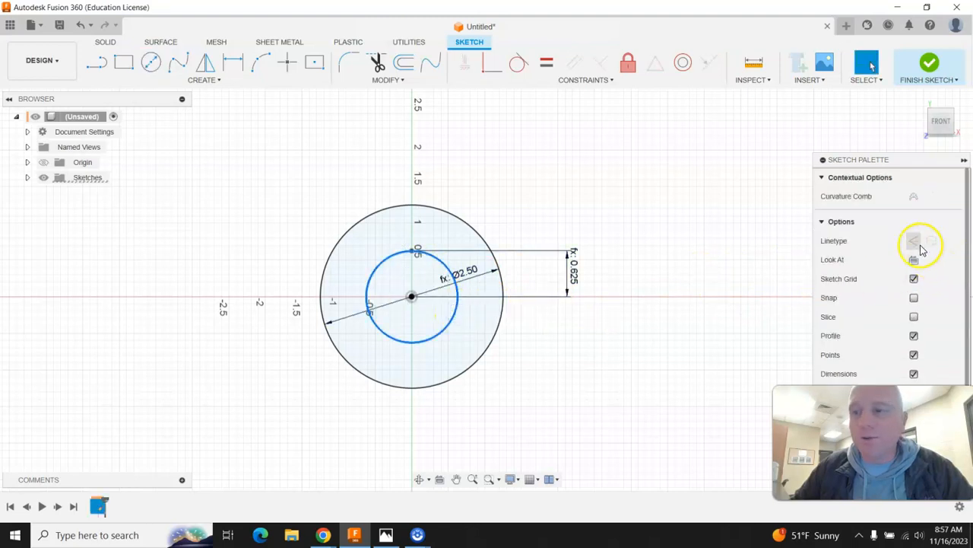
left_click(916, 244)
left_click(559, 340)
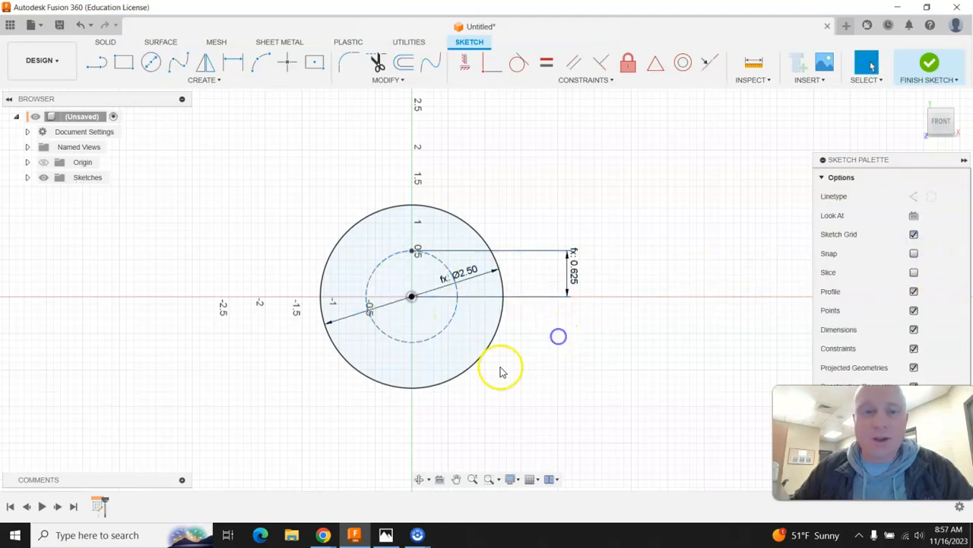
Draw a vertical line from the sketch point on the inner circle up to the top of the outer circle
left_click(96, 66)
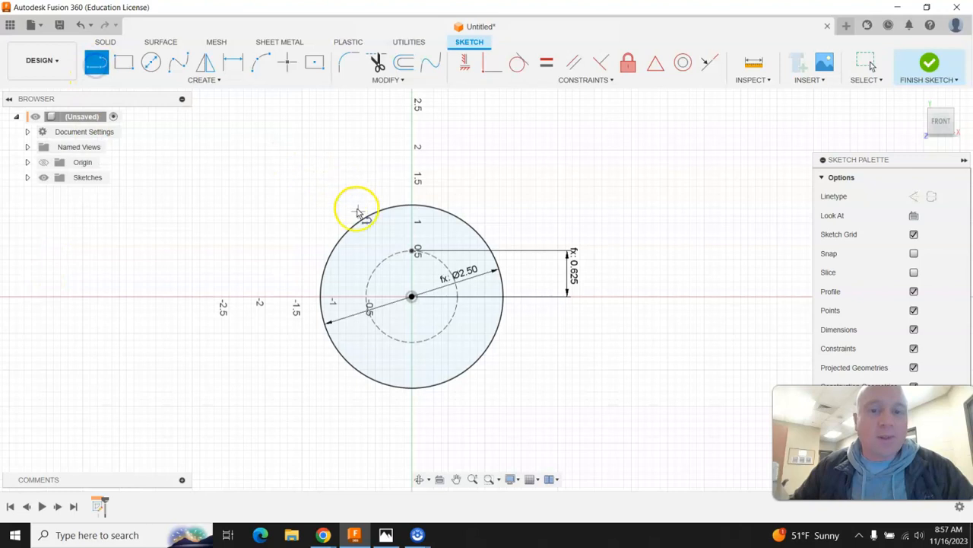
left_click(411, 250)
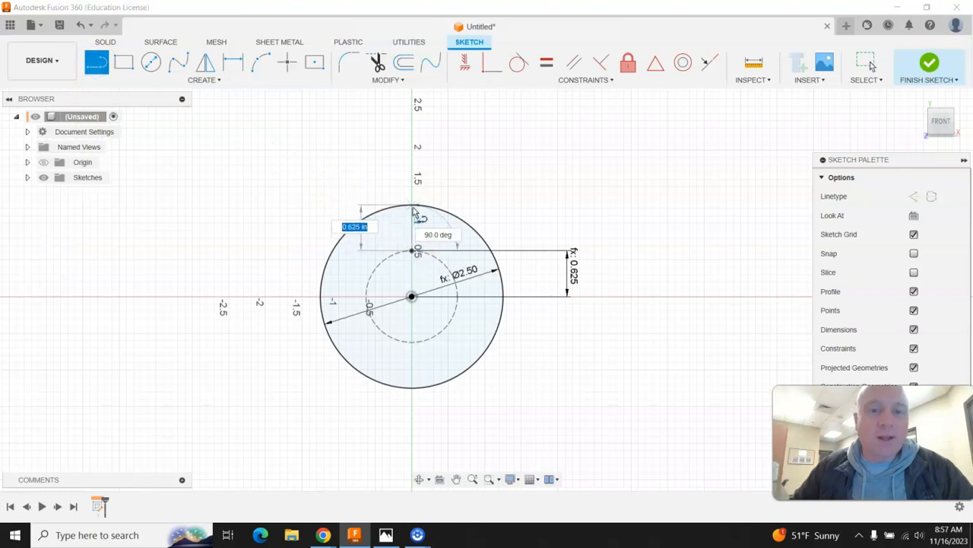
left_click(412, 206)
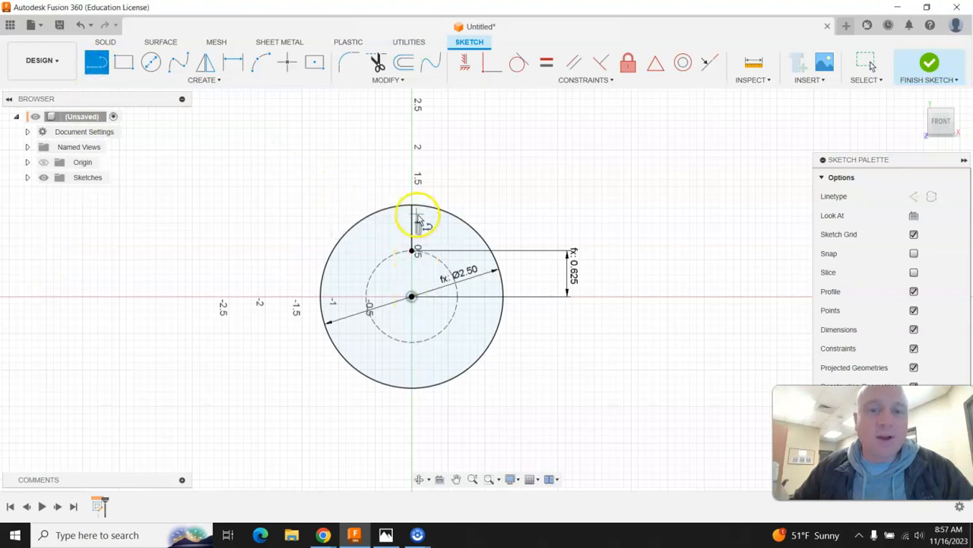
key("Escape")
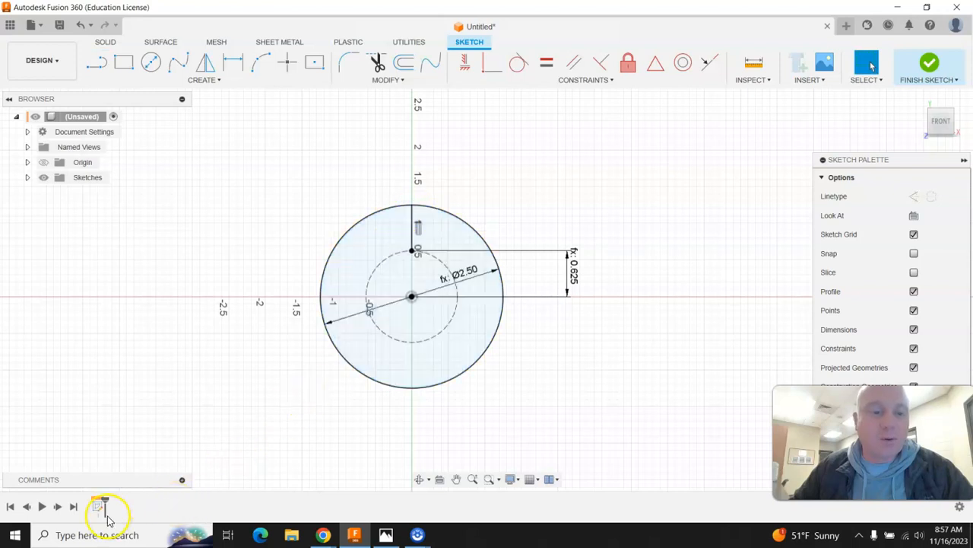
Consult the Snail.PNG reference and place a sketch point at the bottom of the outer circle on the vertical axis
left_click(386, 534)
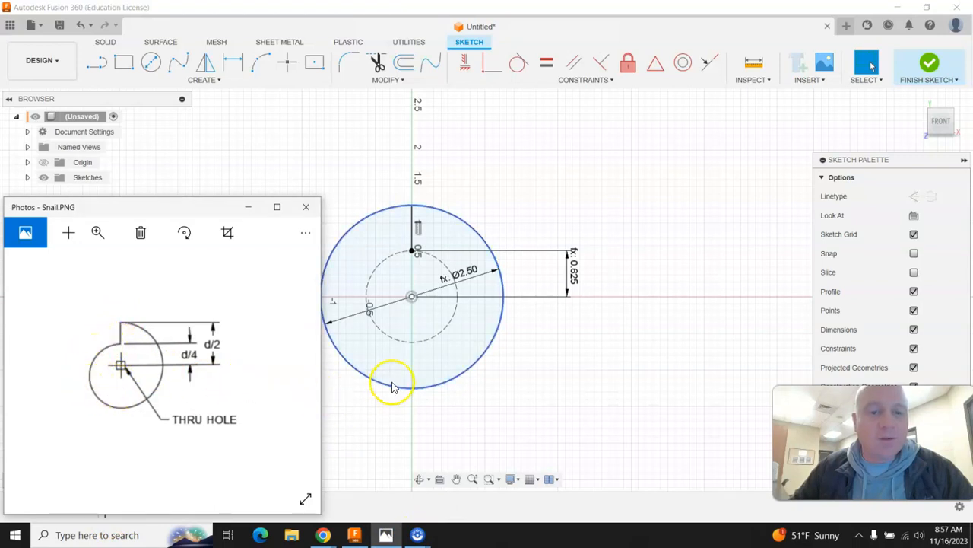
left_click(287, 62)
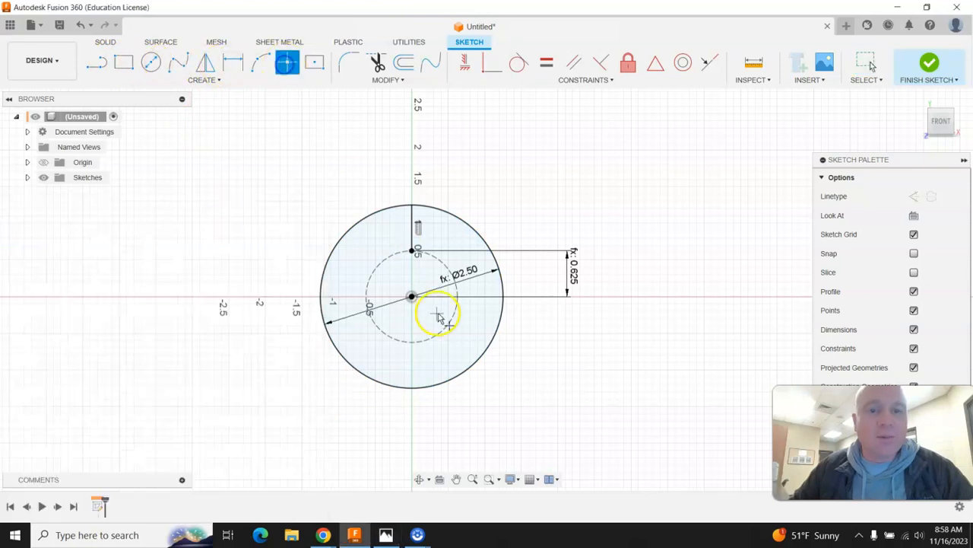
left_click(413, 388)
key("Escape")
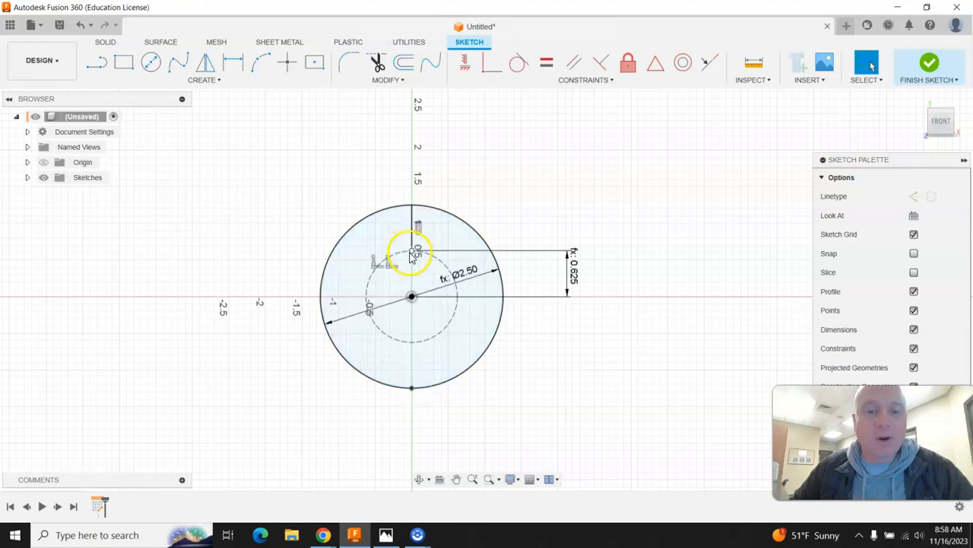
Draw a three-point arc from the bottom point to the point atop the construction circle, bulging towards negative X
left_click(259, 61)
left_click(411, 389)
left_click(412, 251)
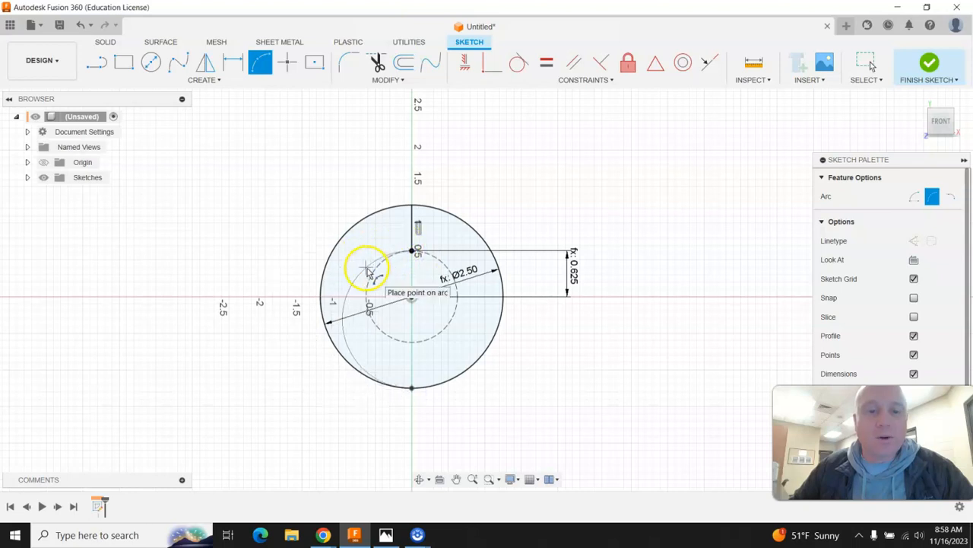
left_click(384, 275)
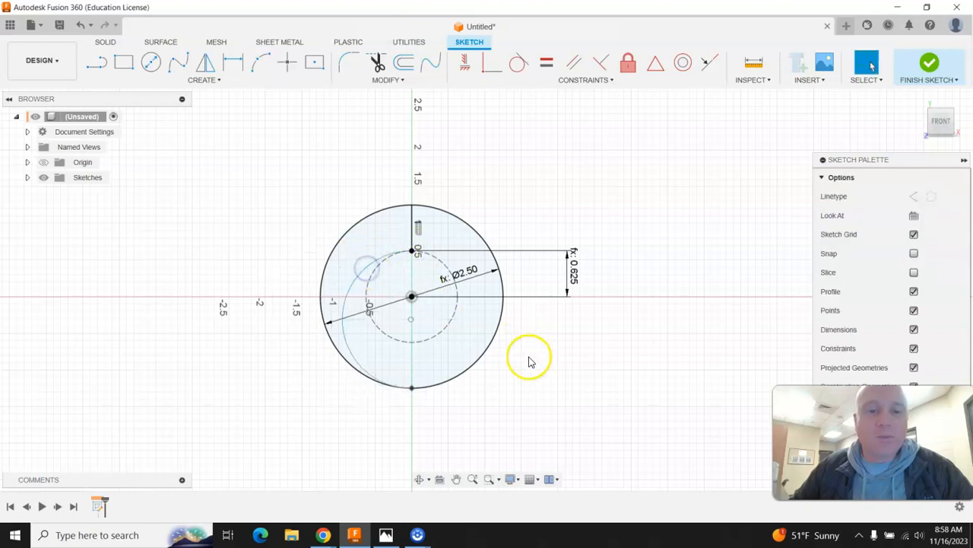
Apply tangent constraints between the arc and both the inner construction circle and the outer circle
left_click(519, 61)
left_click(368, 268)
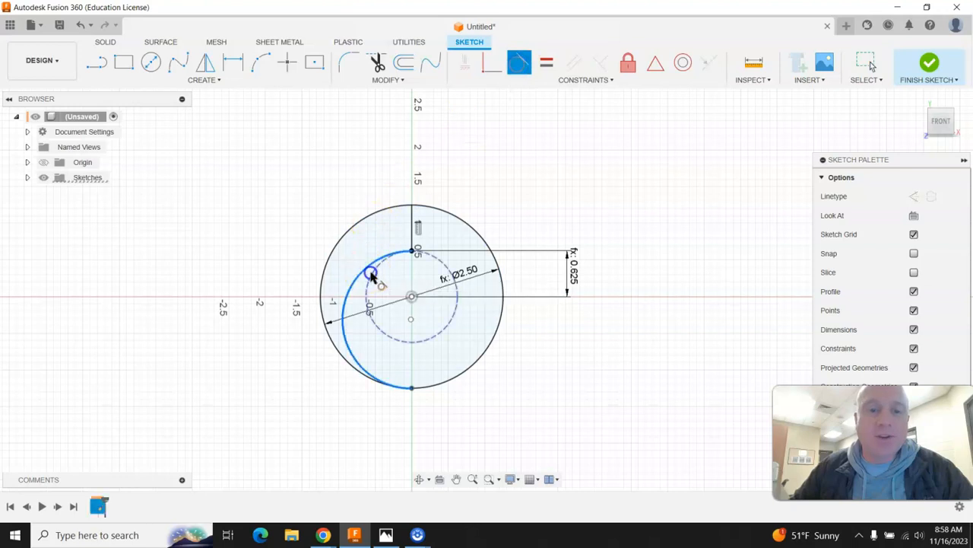
left_click(464, 379)
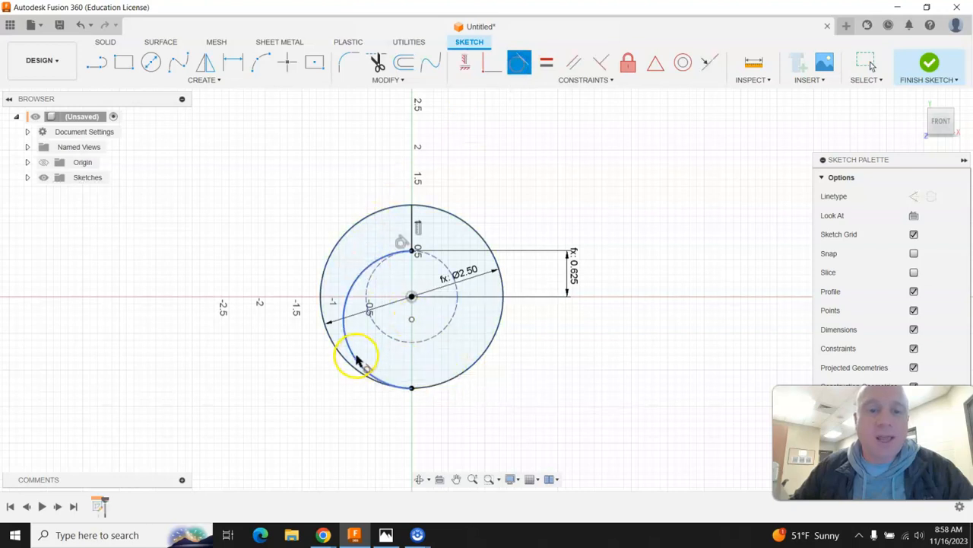
left_click(355, 356)
left_click(346, 360)
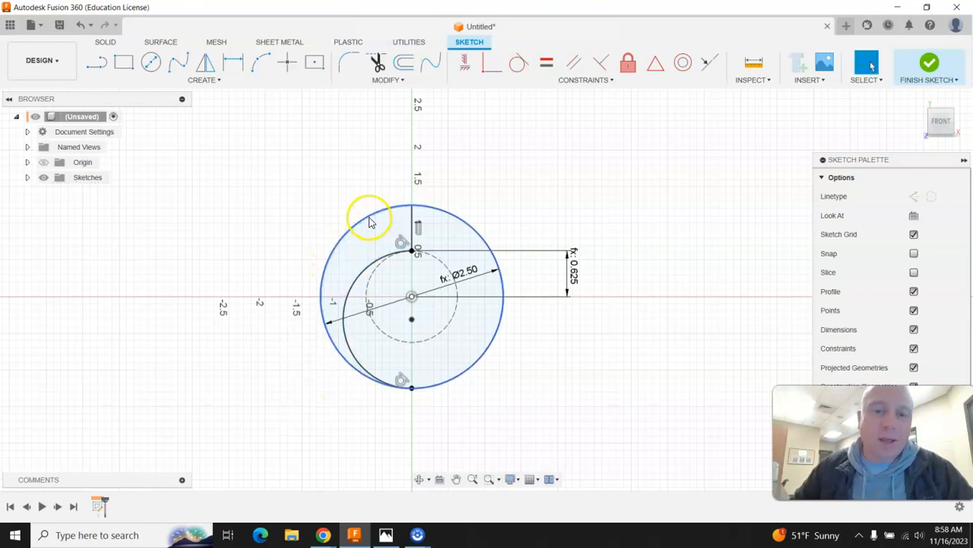
Trim away the half of the outer circle that lies outside the new arc
left_click(377, 64)
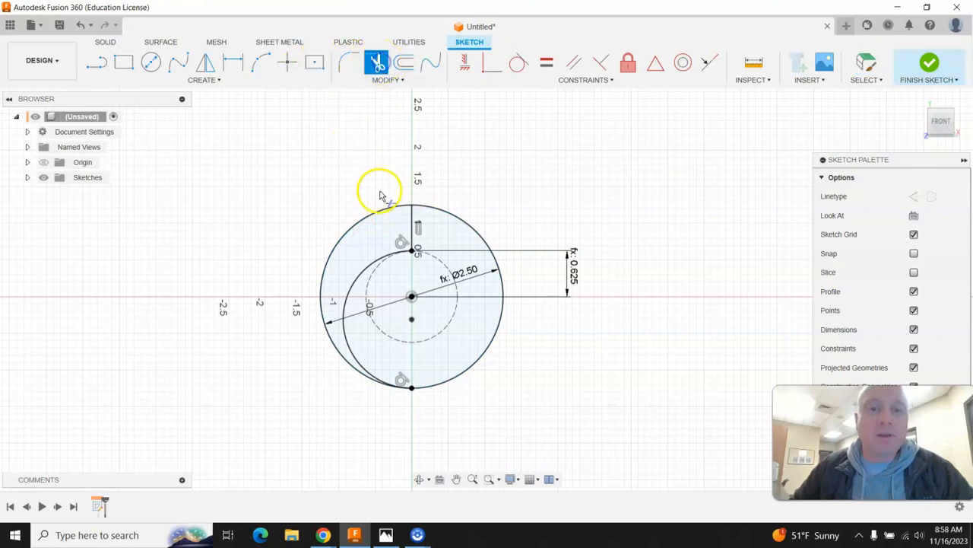
left_click(381, 215)
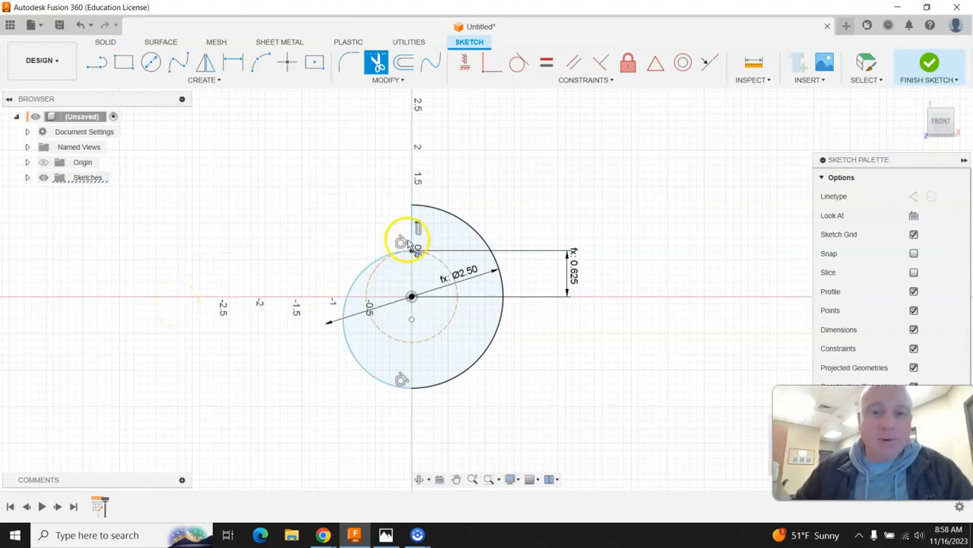
left_click(416, 227)
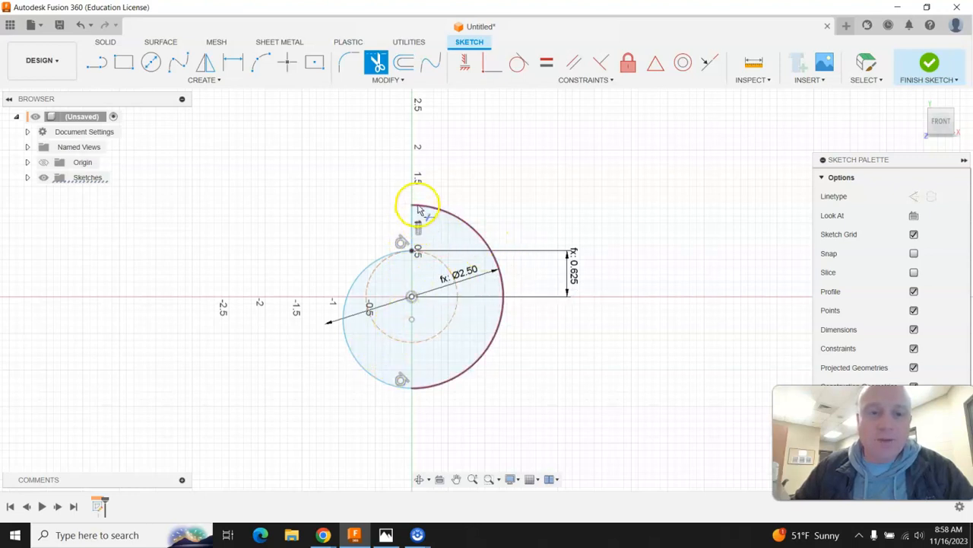
Constrain the point atop the construction circle vertically to the origin and finish the sketch
left_click(467, 66)
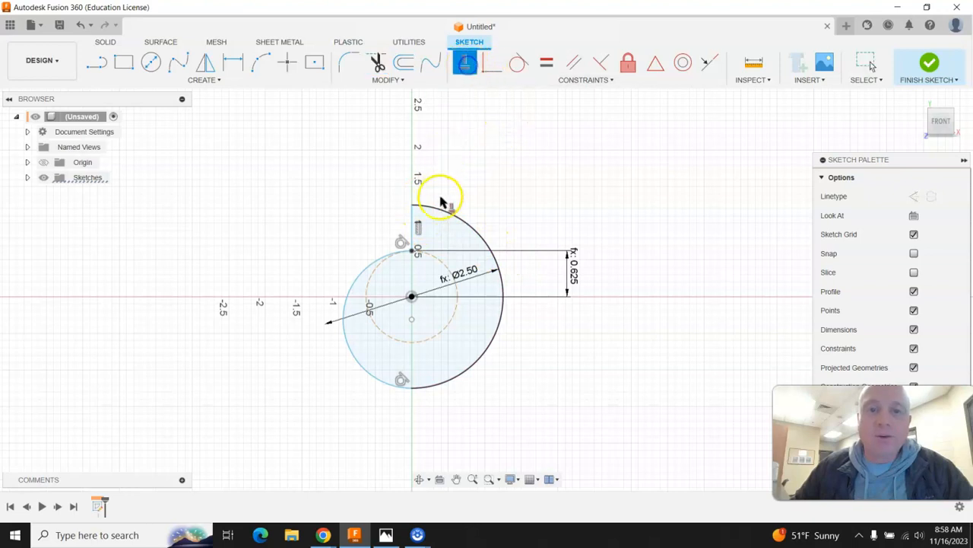
left_click(417, 227)
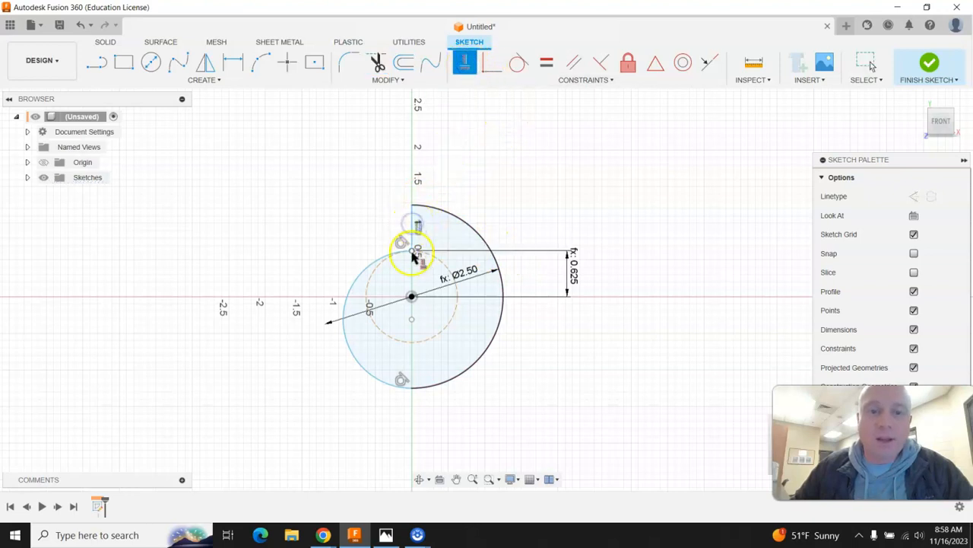
left_click(413, 296)
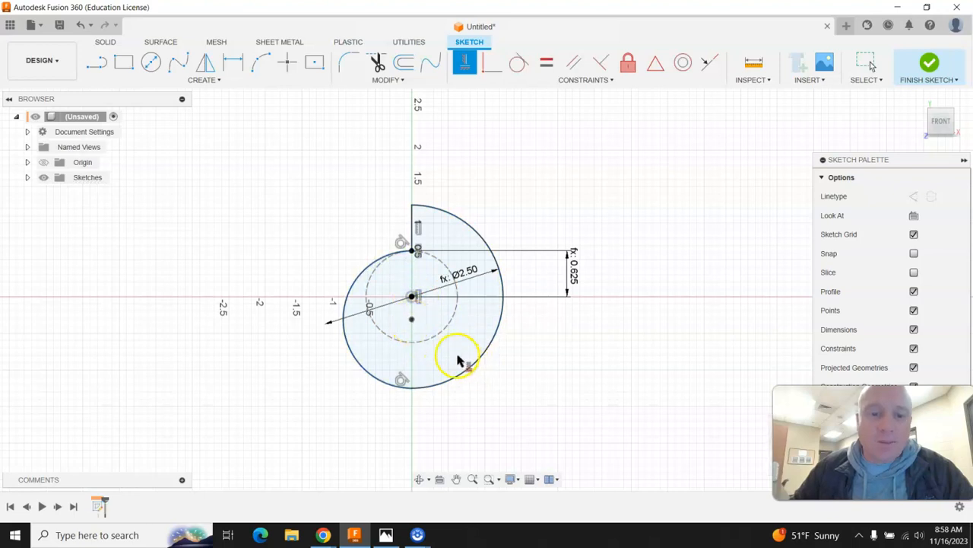
left_click(412, 319)
scroll(512, 367, "down", 2)
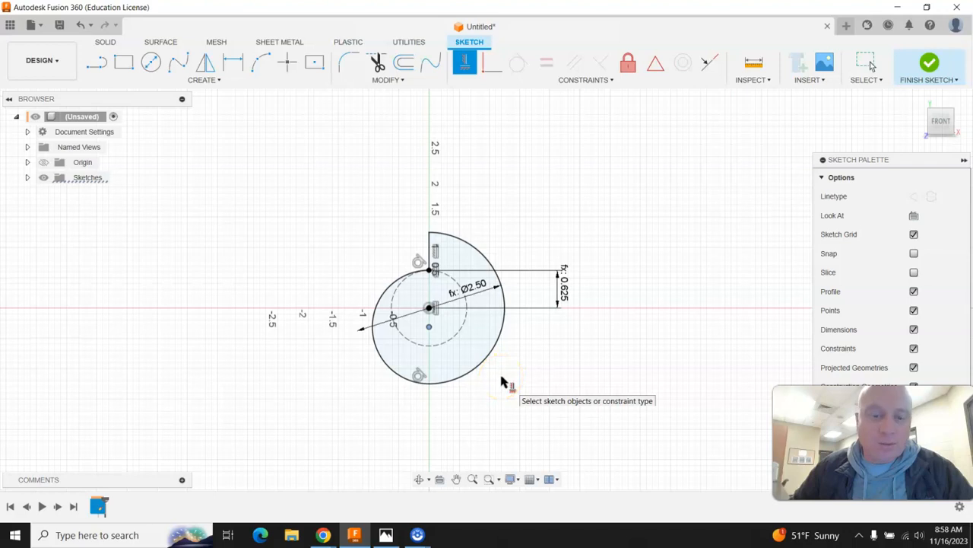
left_click(931, 66)
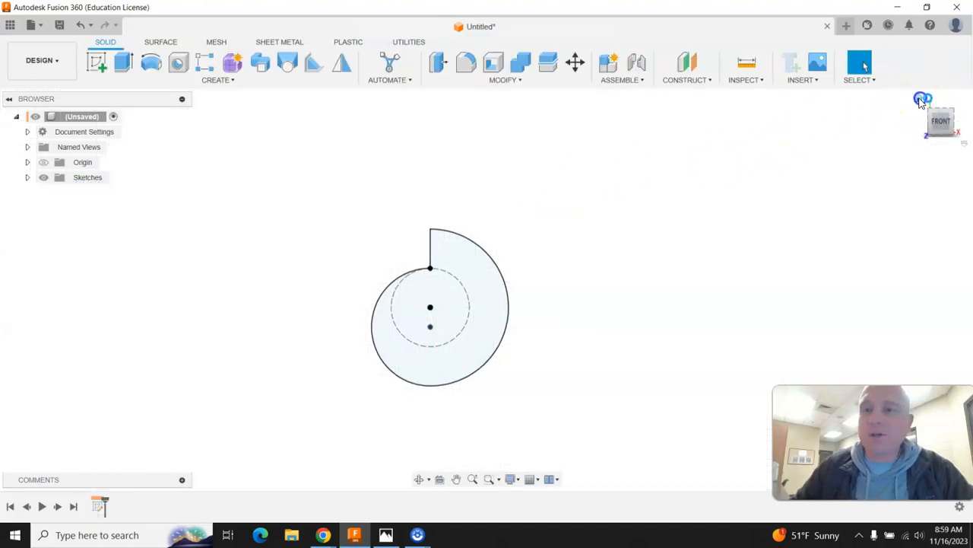
Extrude the snail profile by the Thk parameter as a new body
left_click(922, 99)
left_click(123, 63)
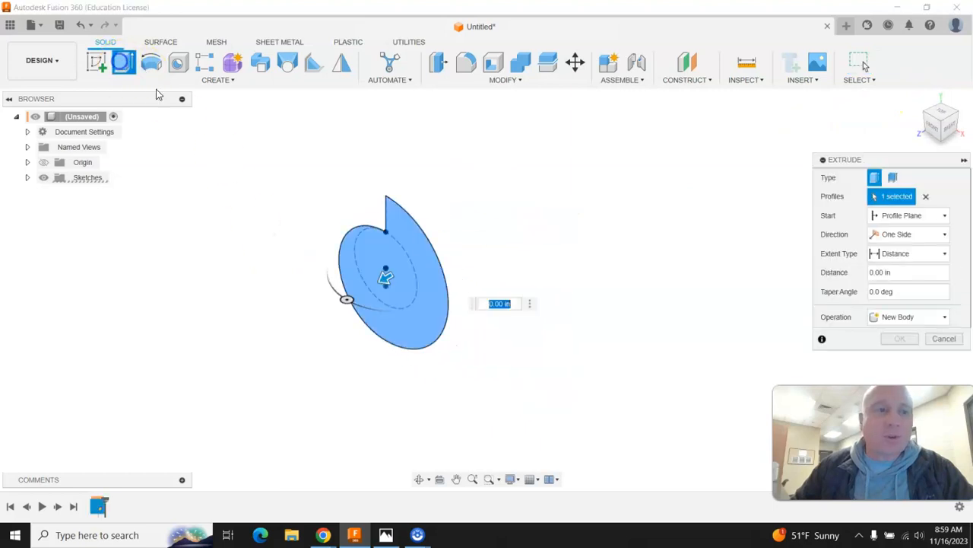
type("thk")
key("Return")
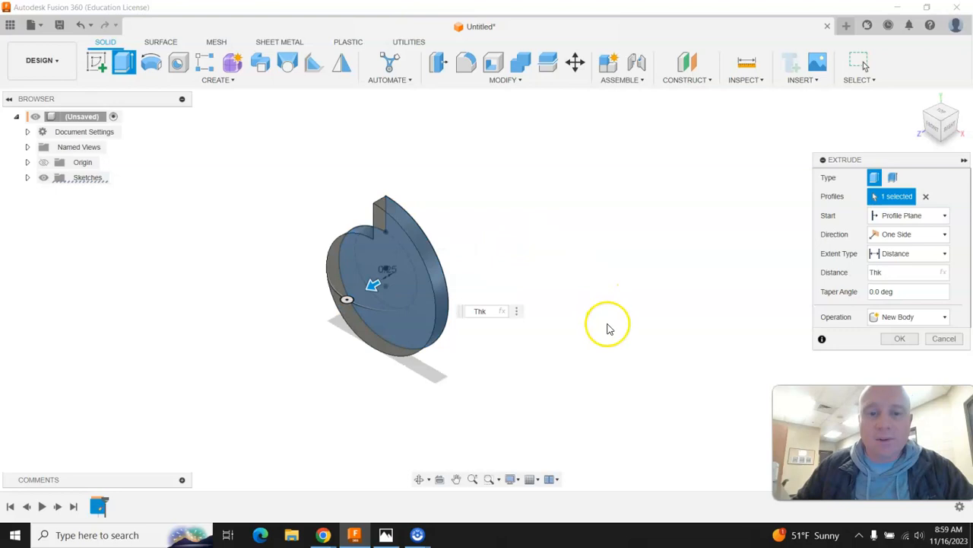
left_click(898, 338)
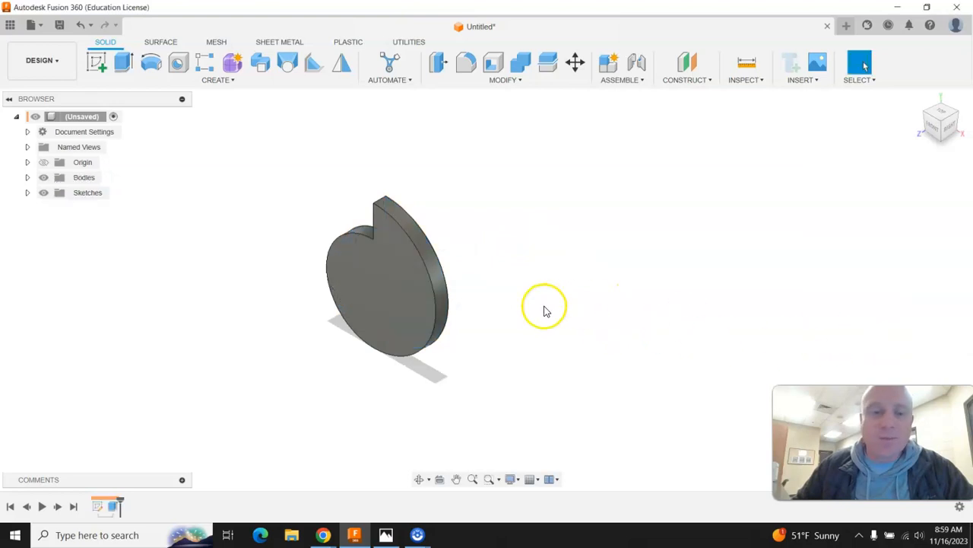
Sketch a center rectangle at the origin on the cam's front face, HoleSiz wide and HoleSiz high, and finish the sketch
left_click(97, 64)
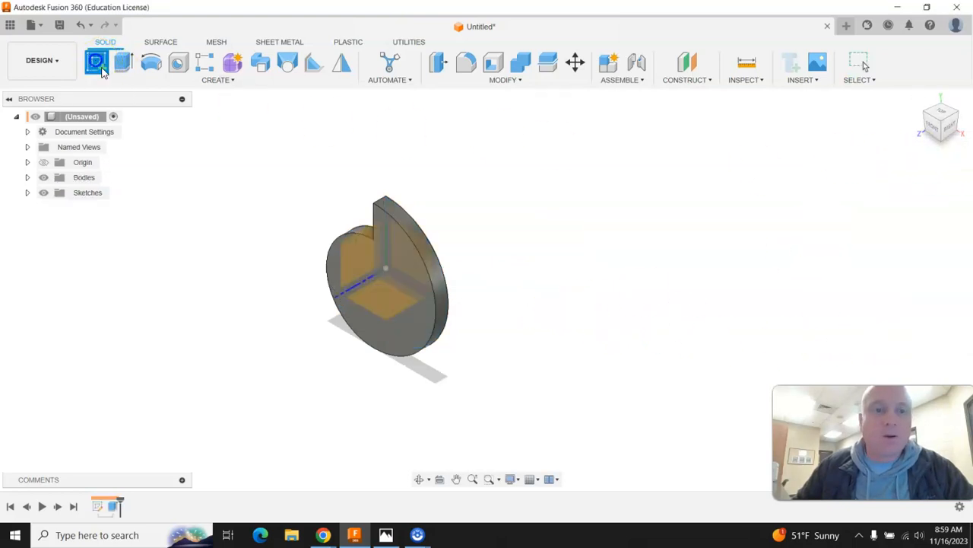
left_click(424, 294)
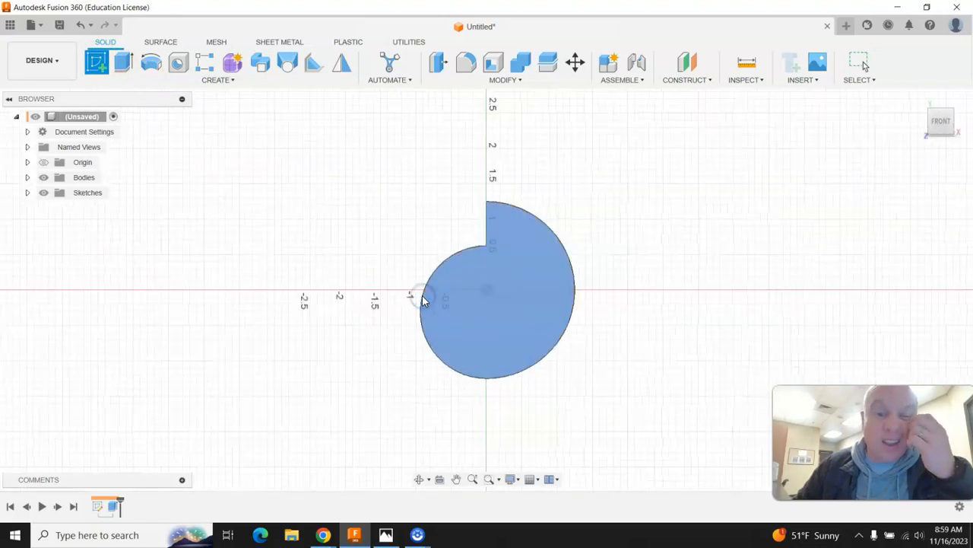
left_click(202, 83)
mouse_move(161, 115)
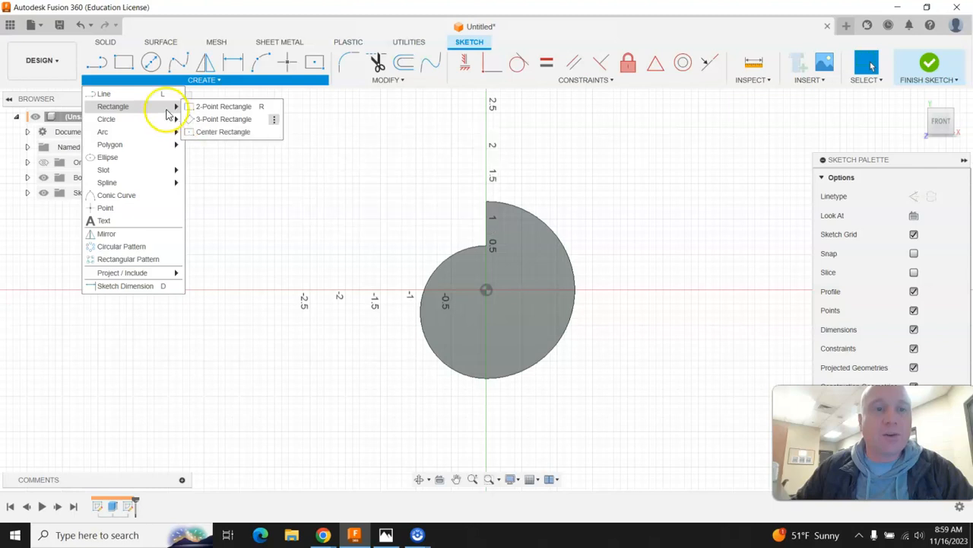
left_click(196, 131)
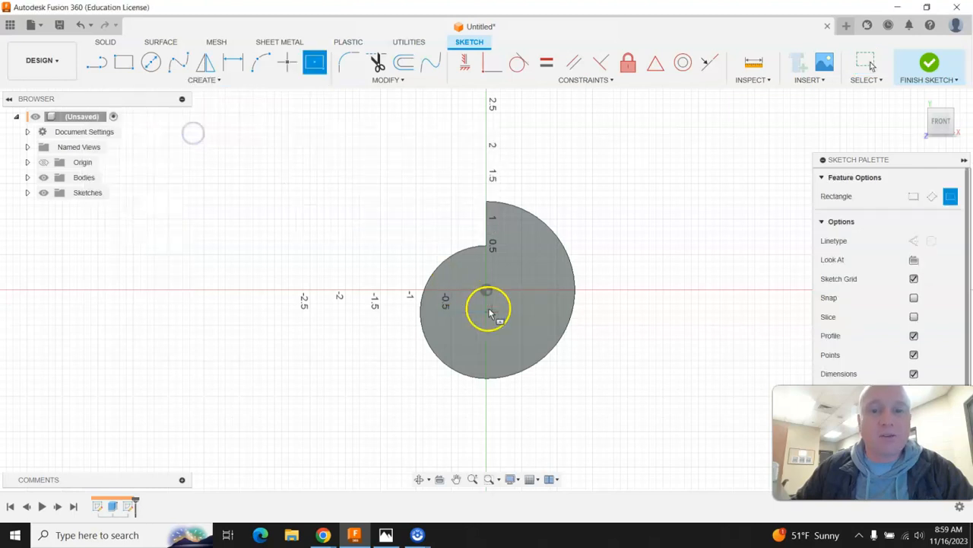
left_click(487, 292)
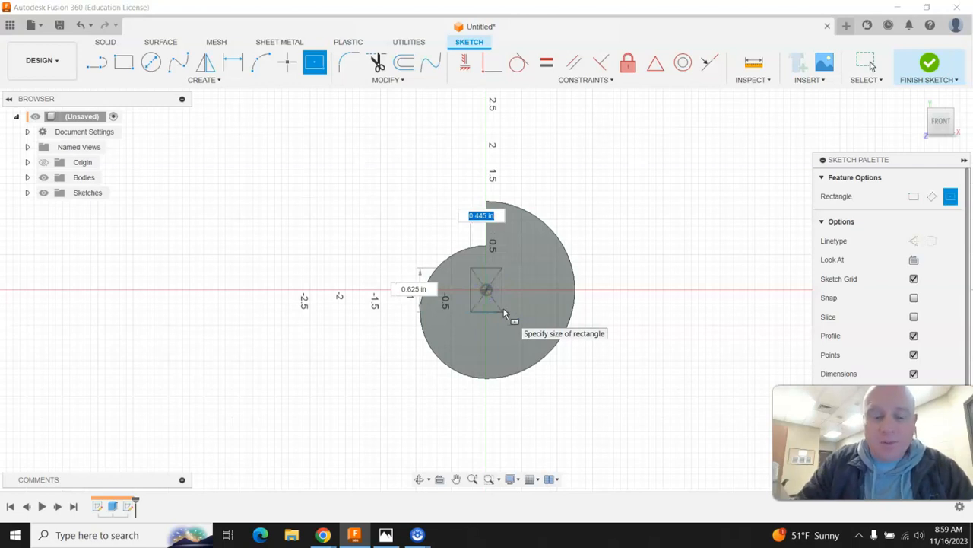
type("hol")
key("Tab")
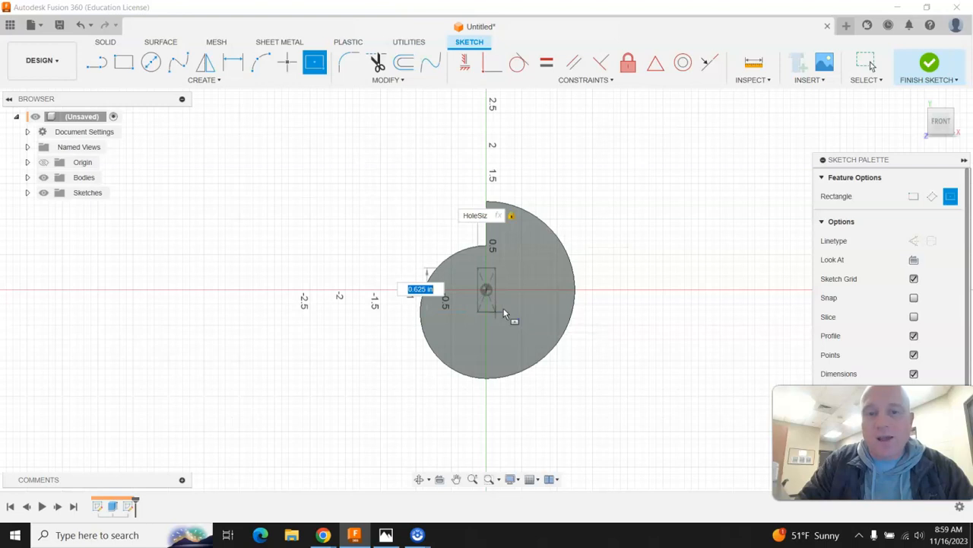
type("ho")
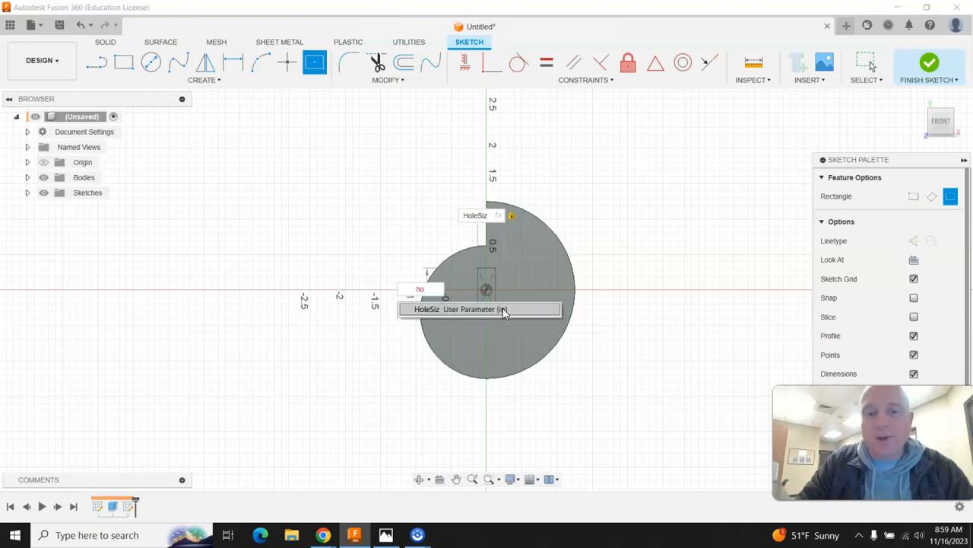
key("Tab")
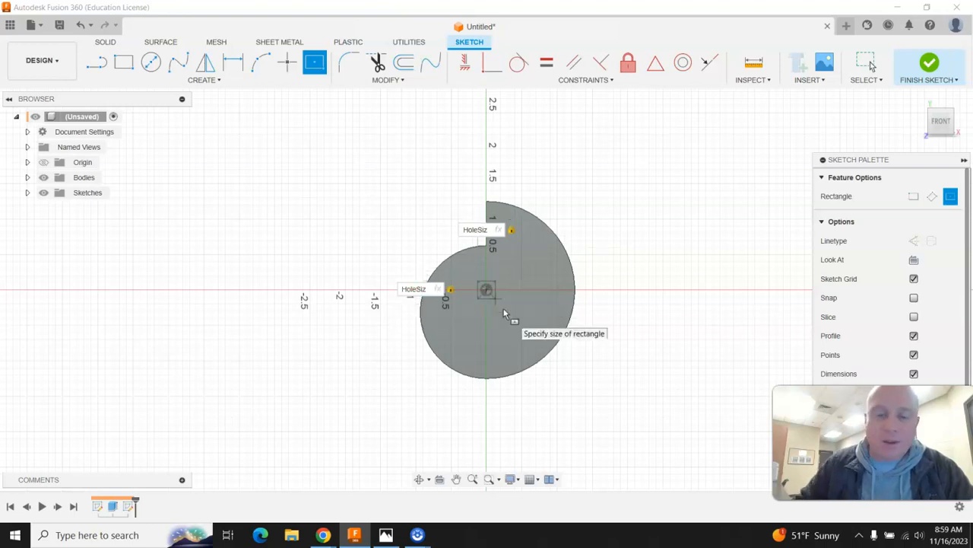
left_click(931, 65)
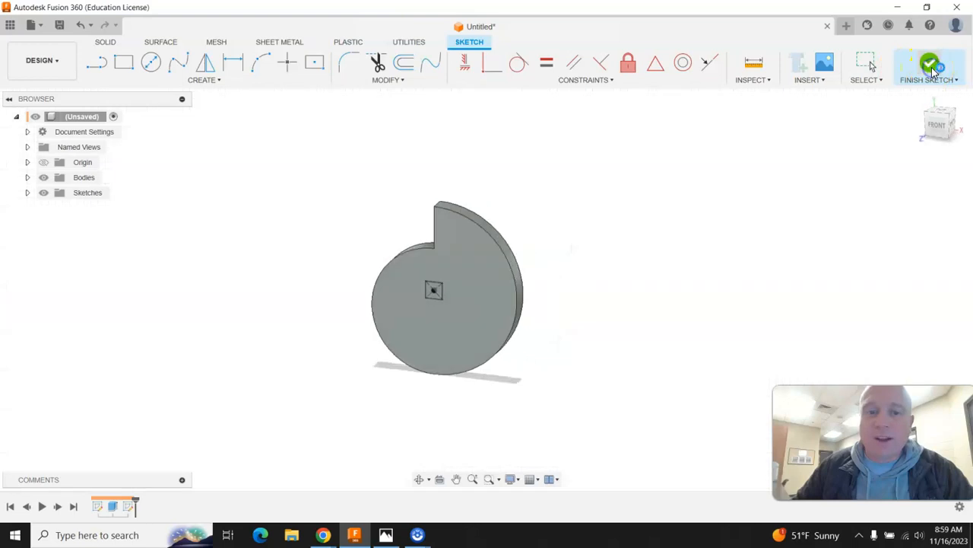
Extrude the square profile as a cut through the whole cam body with the extent set to All
left_click(123, 62)
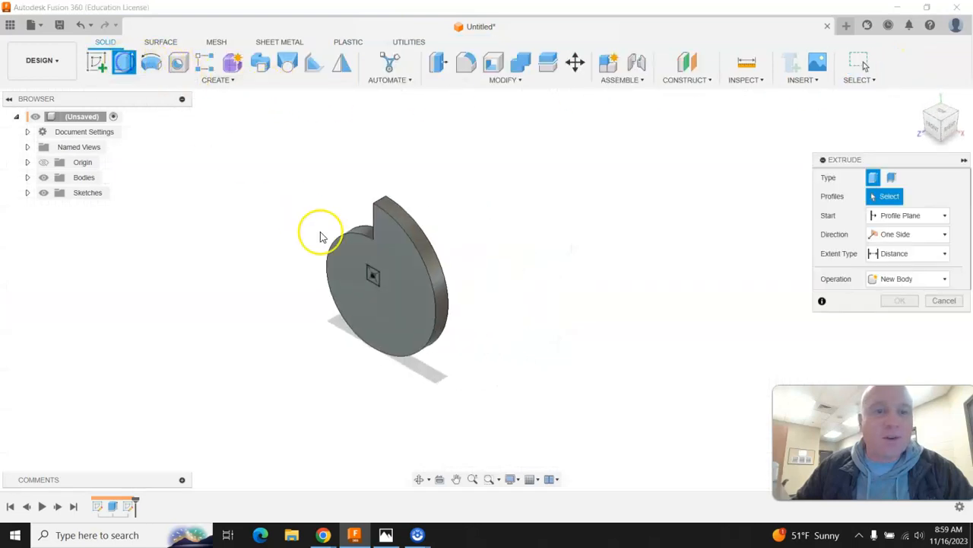
left_click(374, 276)
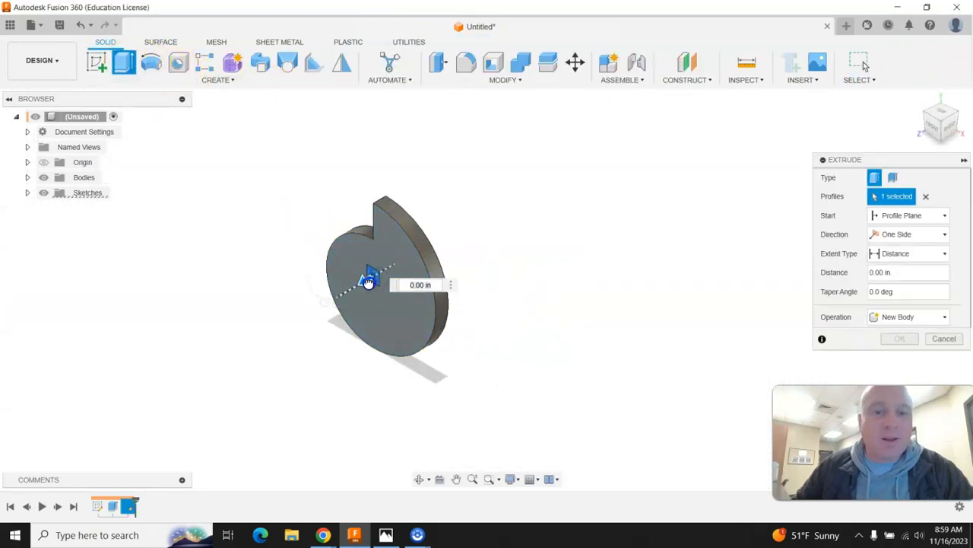
left_click_drag(375, 276, 497, 257)
left_click(920, 254)
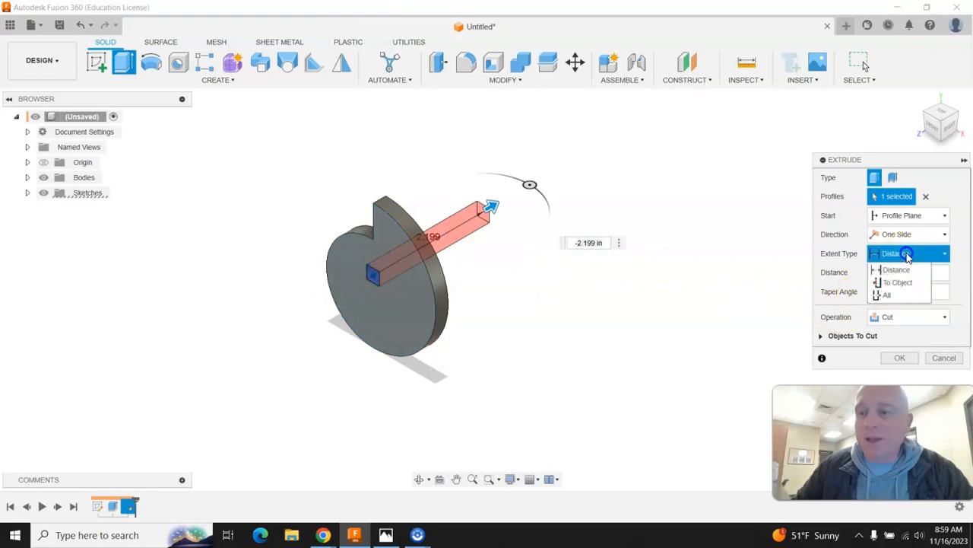
left_click(894, 297)
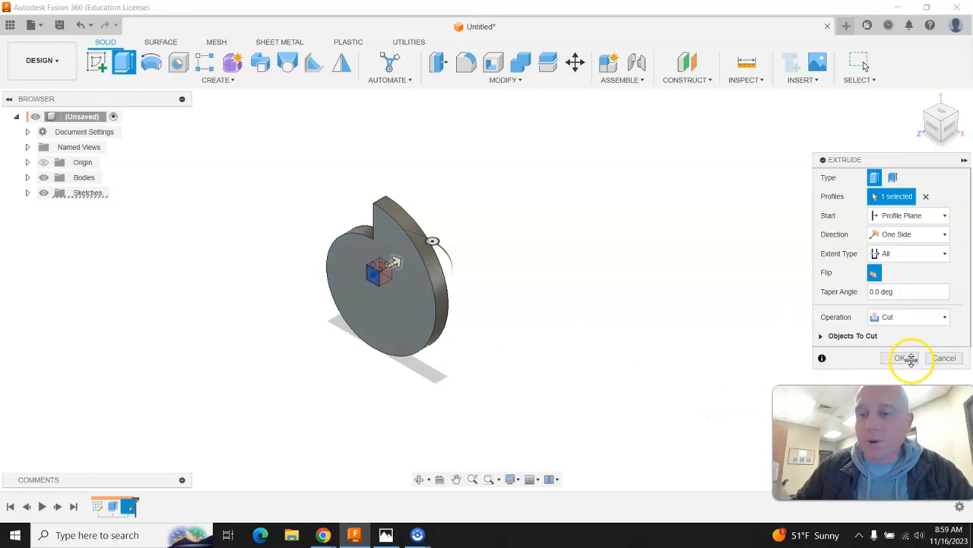
left_click(905, 358)
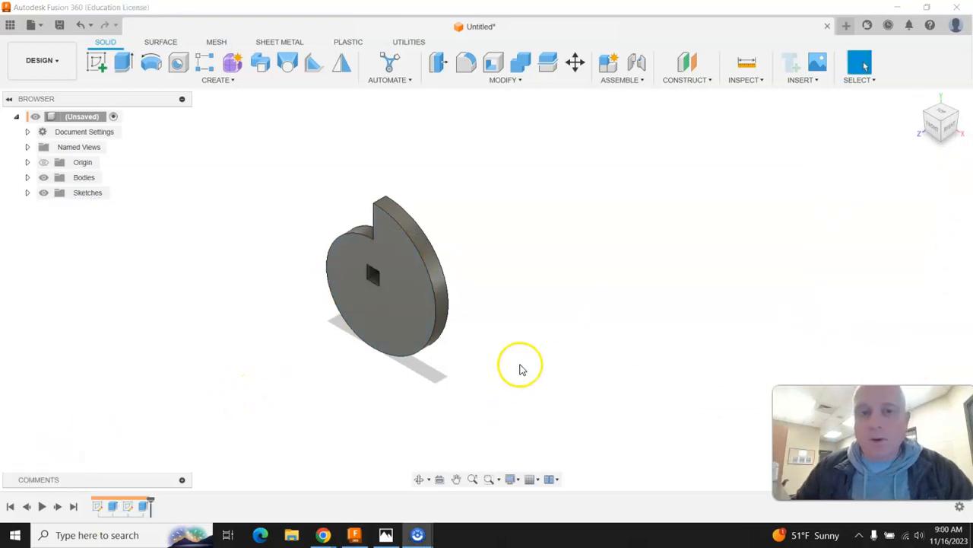
Narrow the user parameters dialog so the cam stays in view and set NominalDia to 1 in
left_click(514, 81)
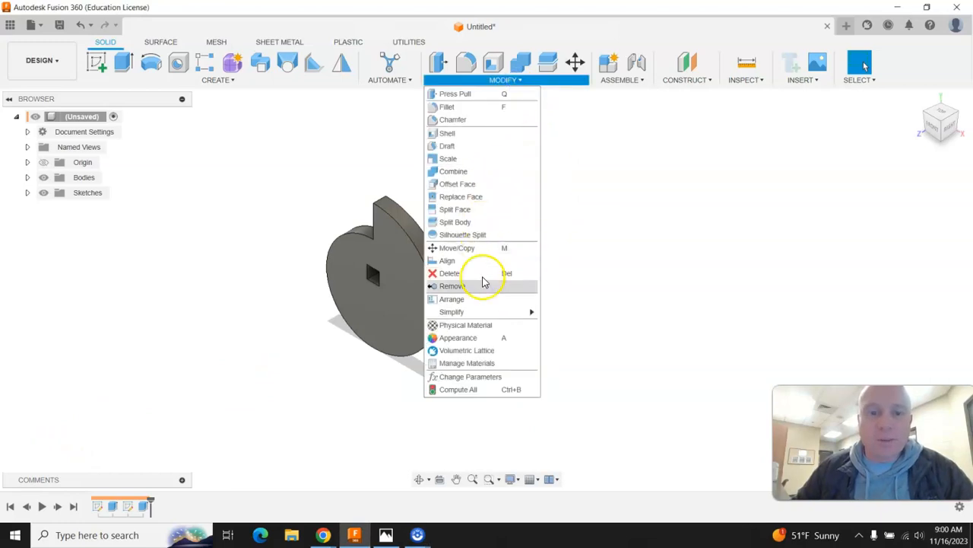
left_click(475, 376)
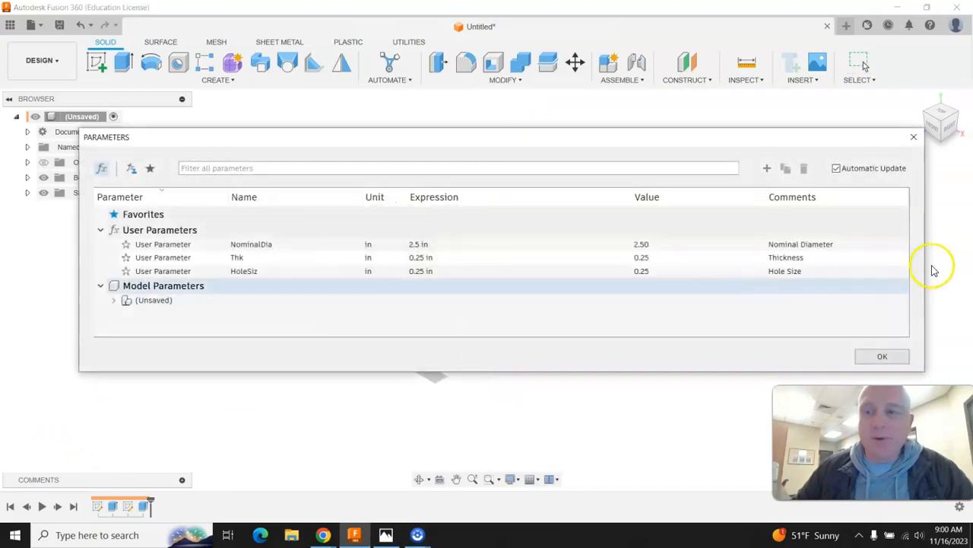
left_click_drag(925, 264, 499, 278)
scroll(735, 287, "down", 5)
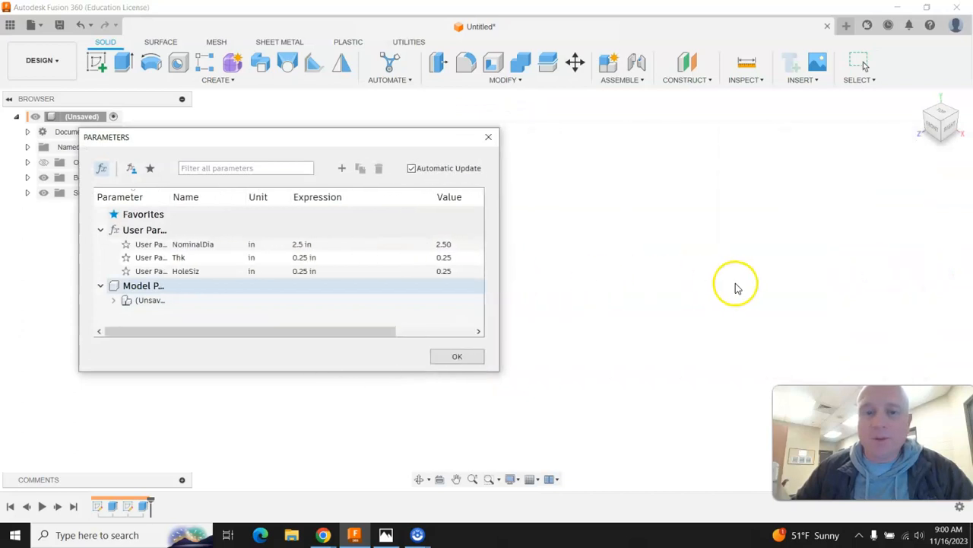
scroll(544, 296, "up", 2)
scroll(544, 297, "up", 5)
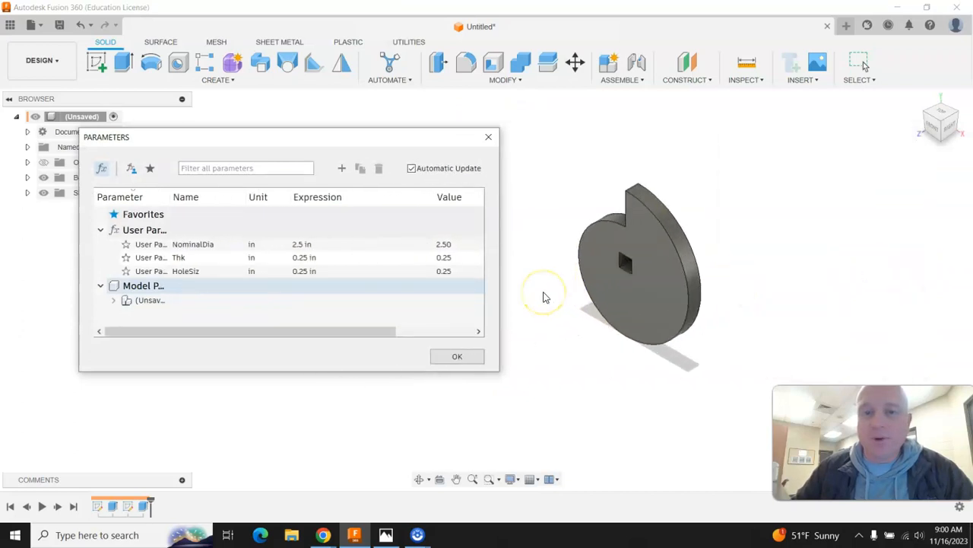
left_click(308, 245)
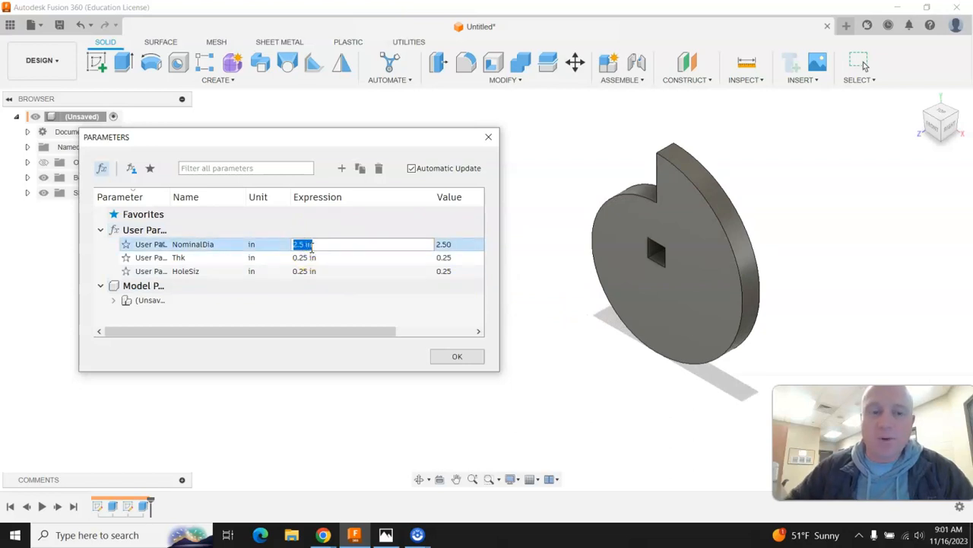
type("1")
key("Return")
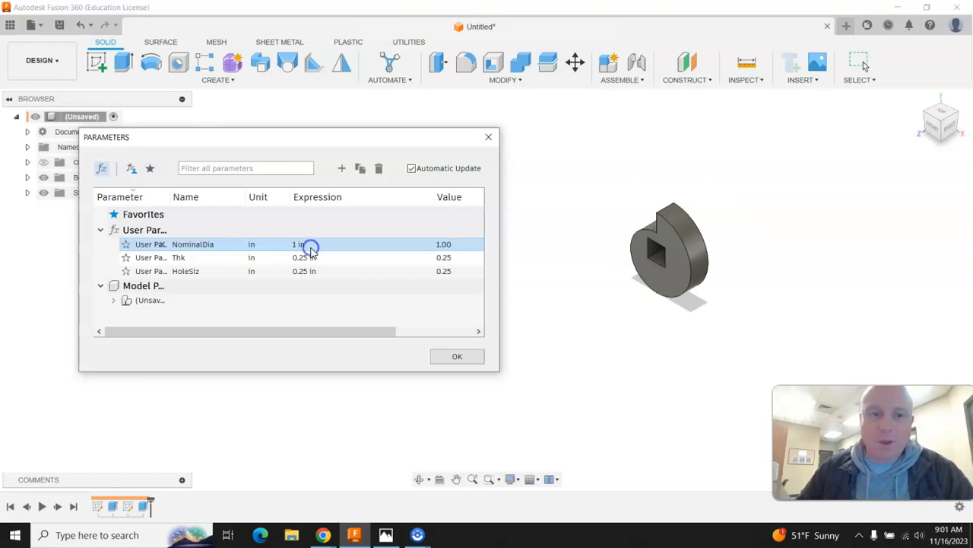
Set NominalDia to 5 in and Thk to 0.5 in in the user parameters
left_click(310, 249)
key("Return")
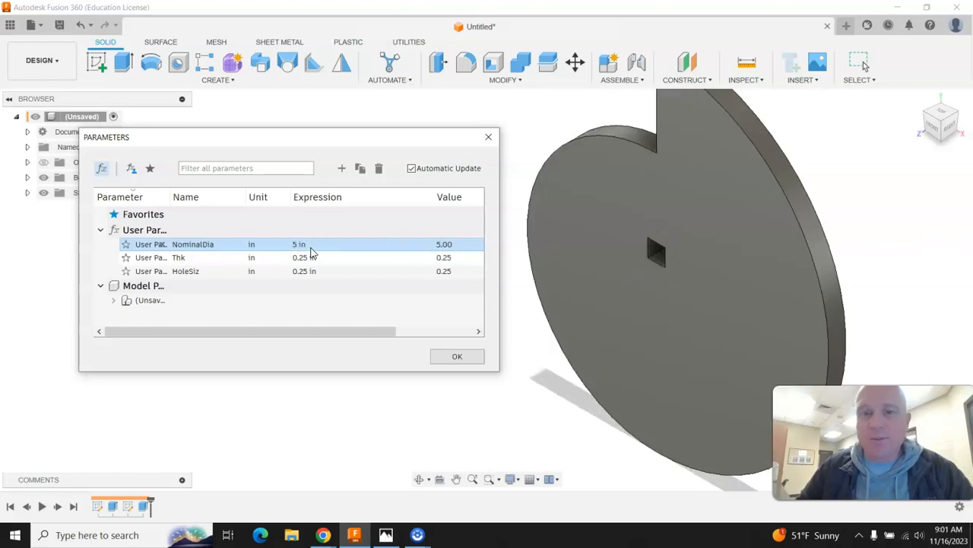
left_click(308, 257)
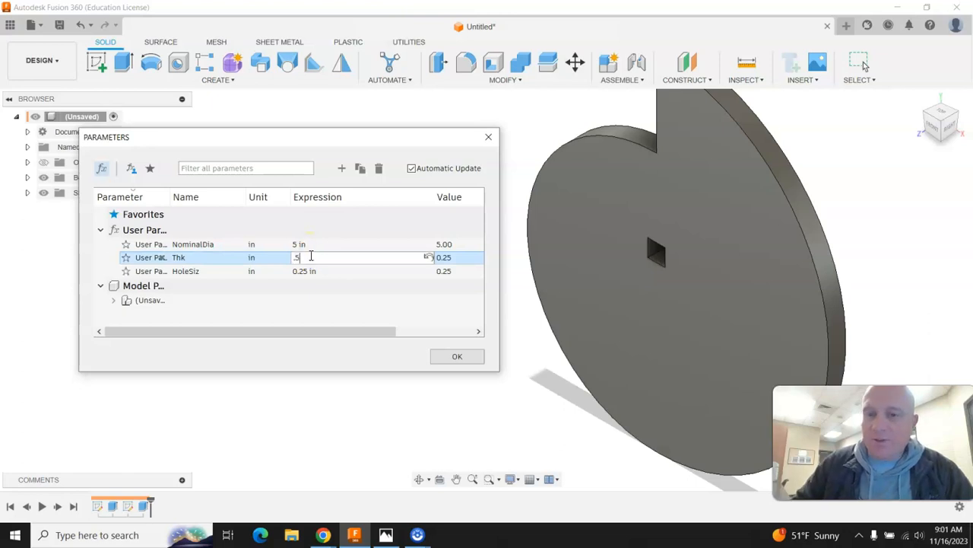
key("Return")
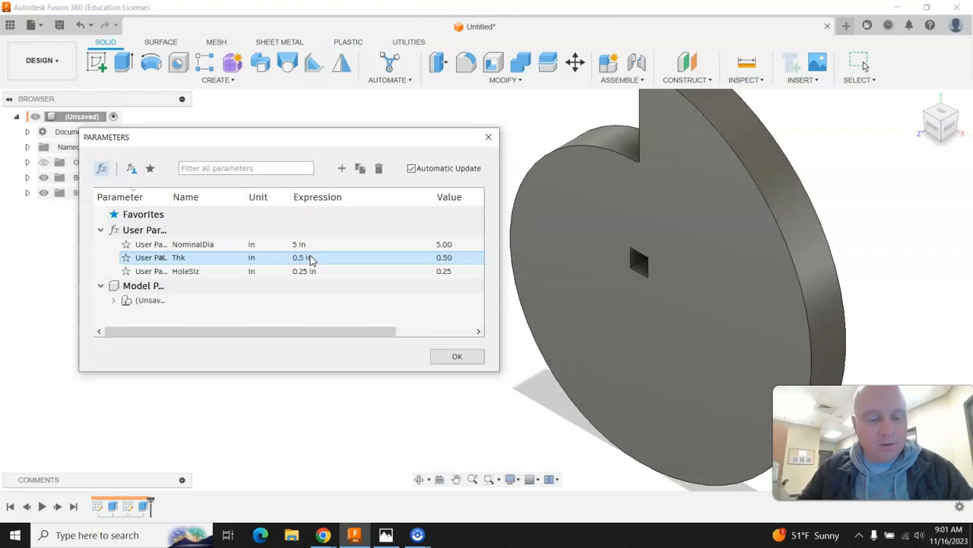
left_click(302, 272)
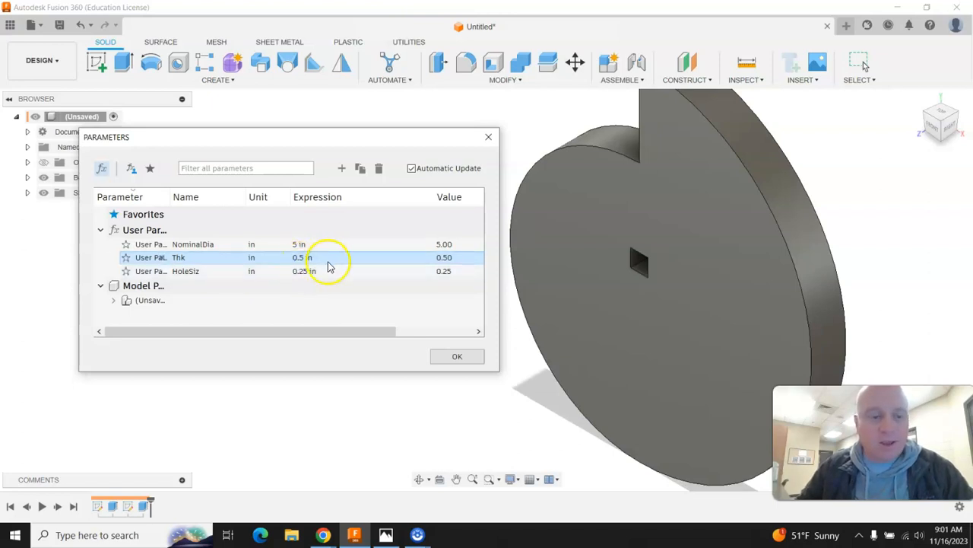
key("Return")
left_click(308, 260)
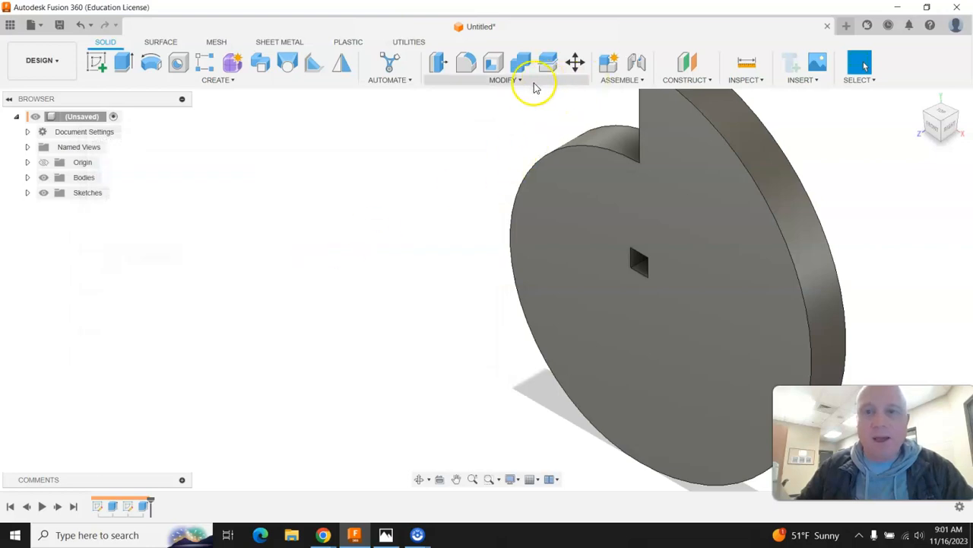
Reopen the user parameters and set Thk to 0.25 in
left_click(505, 81)
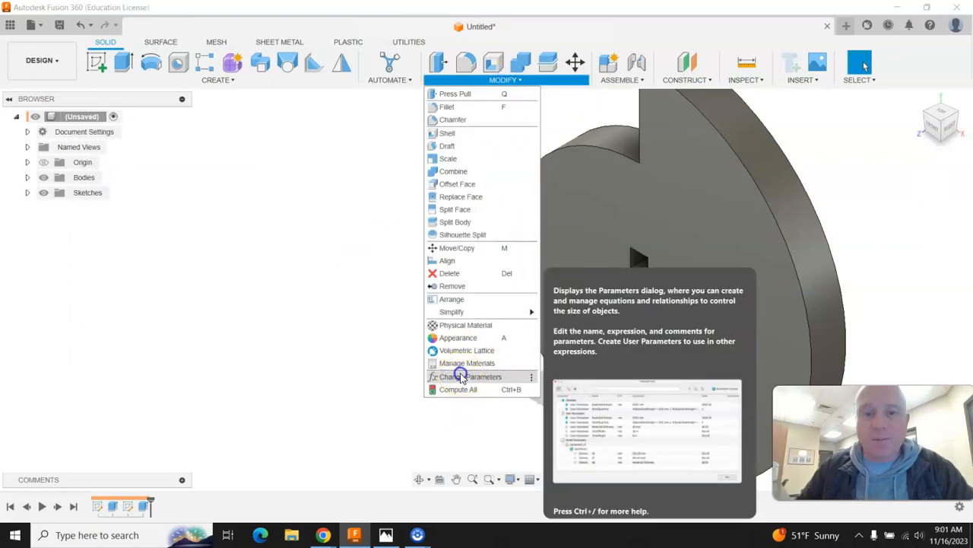
left_click(461, 376)
left_click(308, 258)
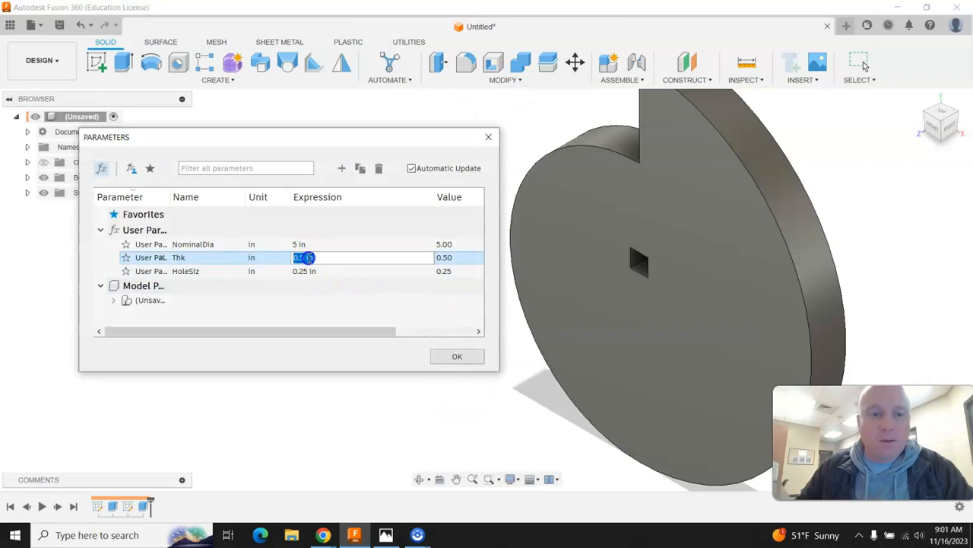
type(".25")
key("Return")
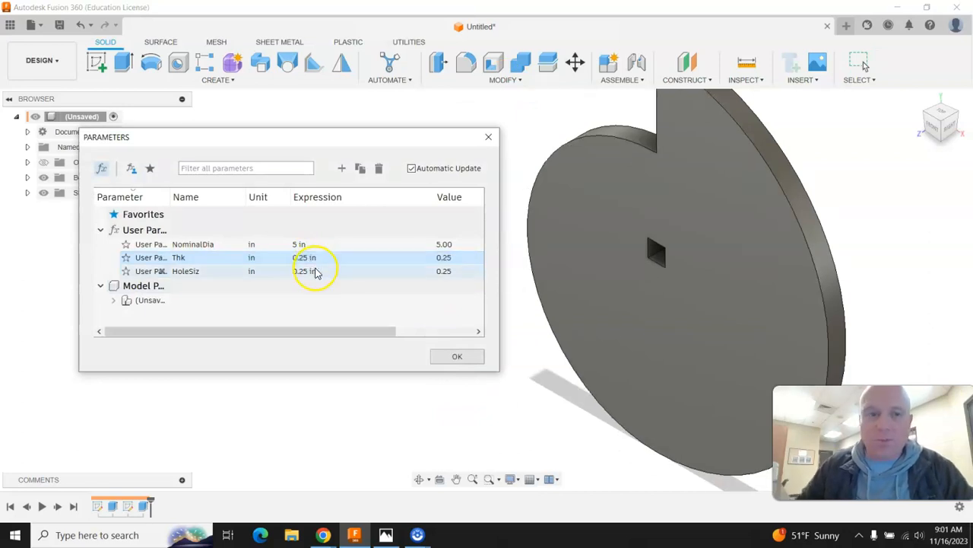
Test the square hole by setting HoleSiz to 0.5 in, and return it to 0.25 in
left_click(308, 271)
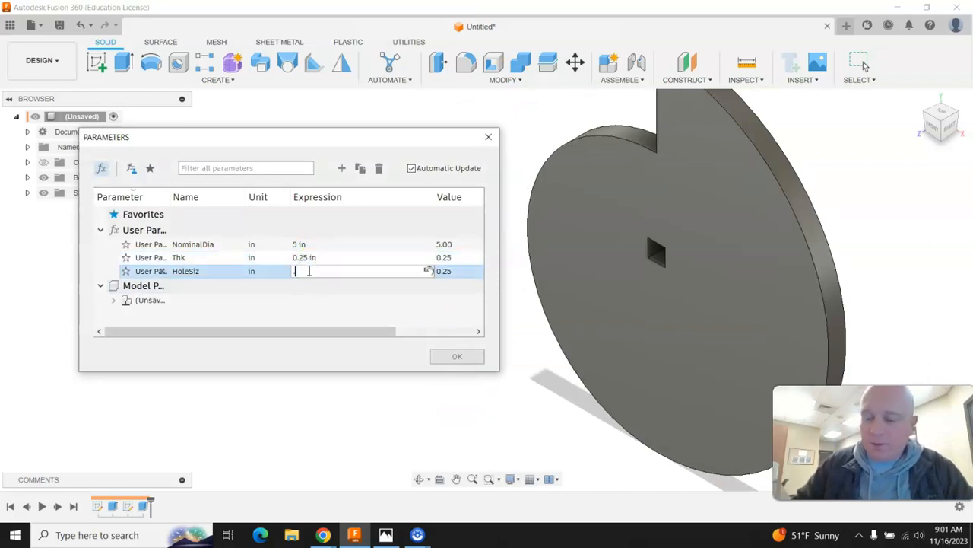
key("Return")
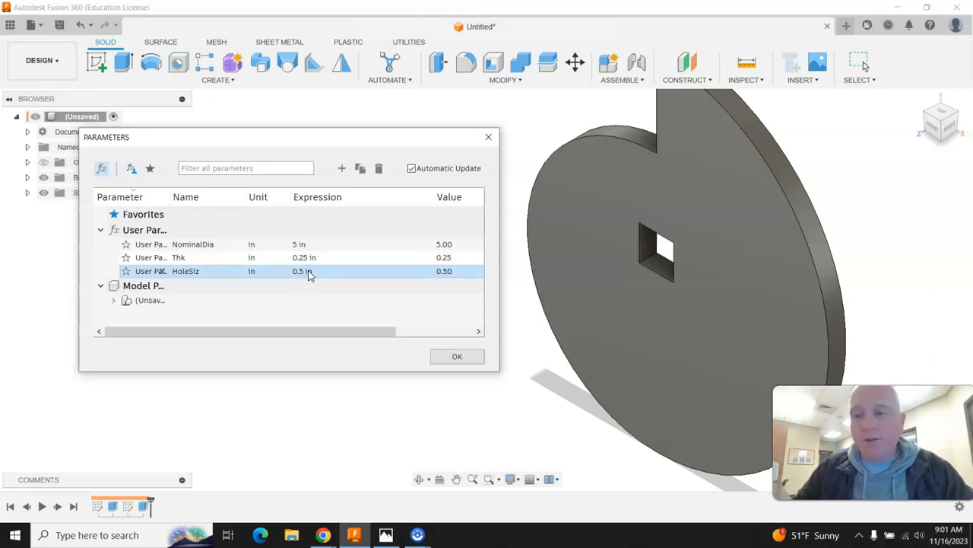
left_click(310, 272)
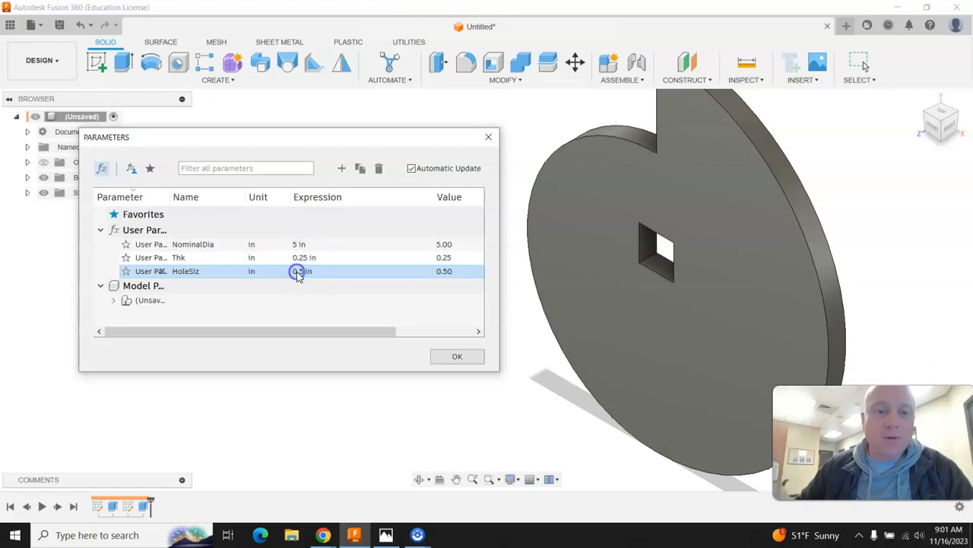
double_click(296, 274)
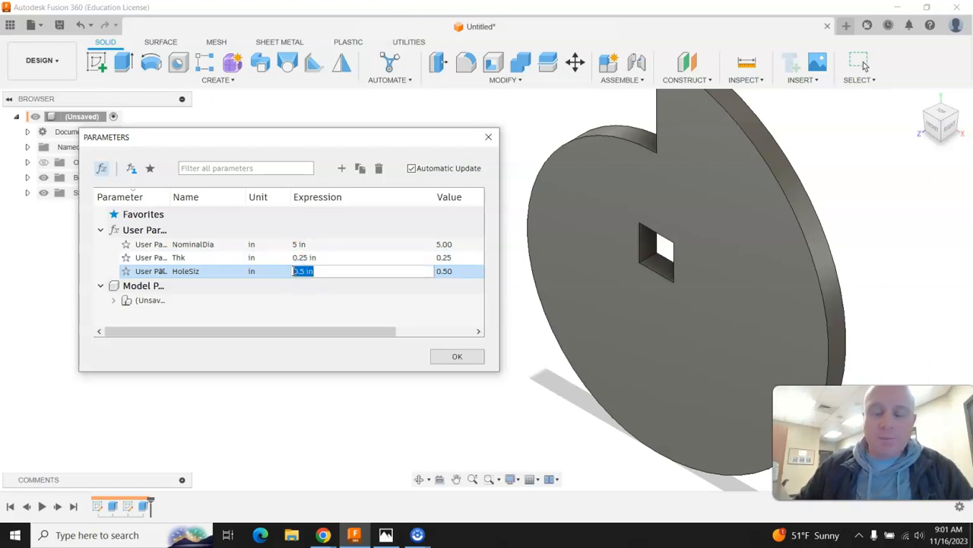
key("Return")
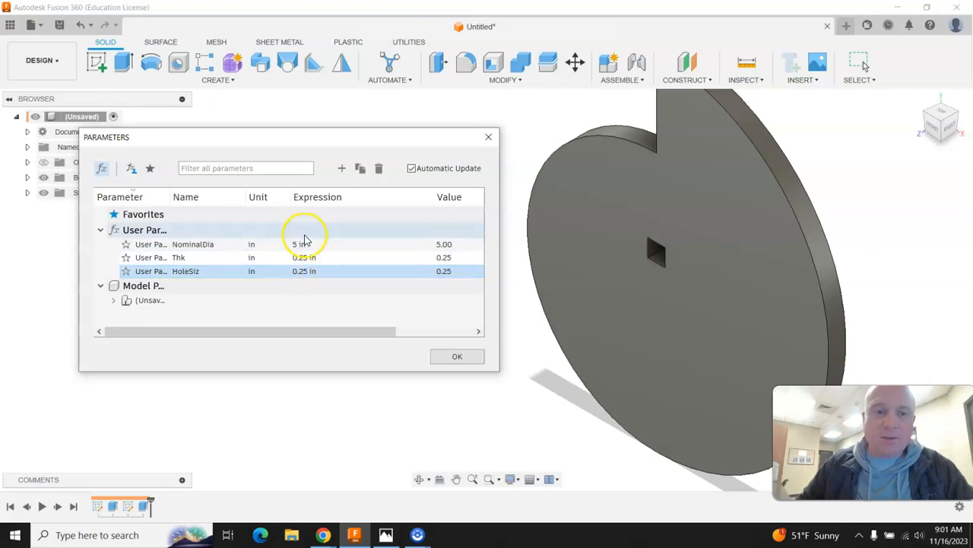
Set the NominalDia user parameter to 2.5 in
double_click(302, 244)
type("2.")
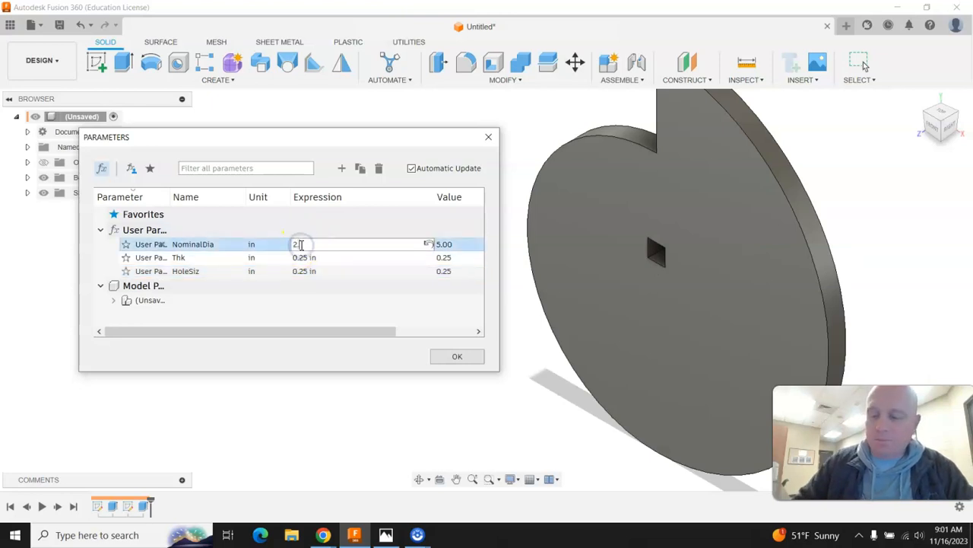
type("5")
key("Return")
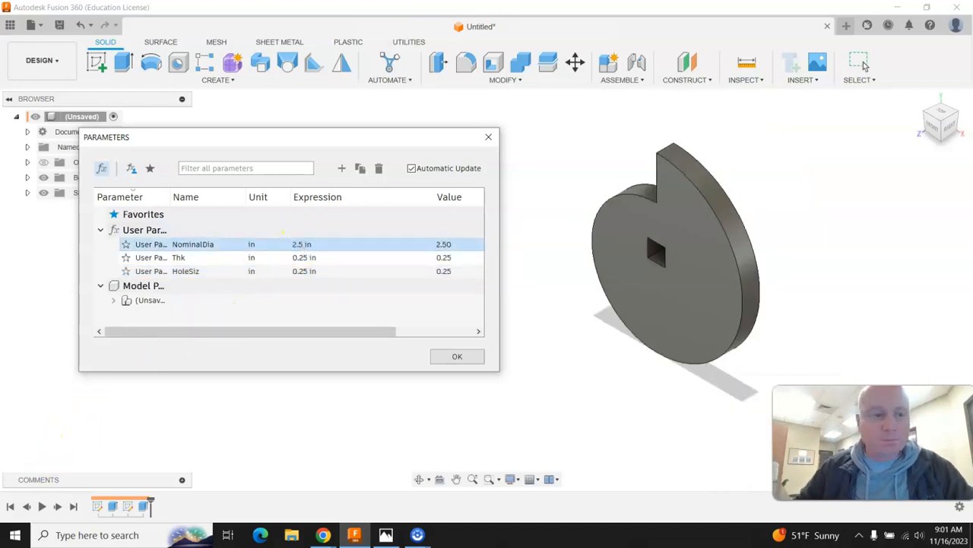